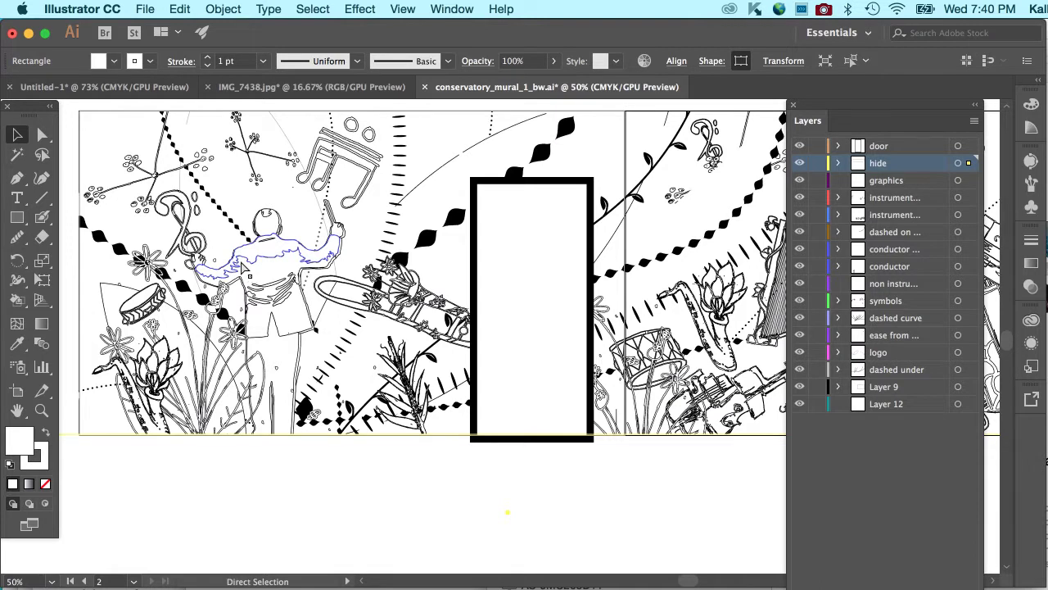
Examine the mural's line artwork around the conductor, treble clef and flowers at higher magnification.
{"action": "scroll", "coordinate": [241, 270], "scroll_direction": "up", "scroll_amount": 5}
{"action": "scroll", "coordinate": [241, 270], "scroll_direction": "left", "scroll_amount": 3}
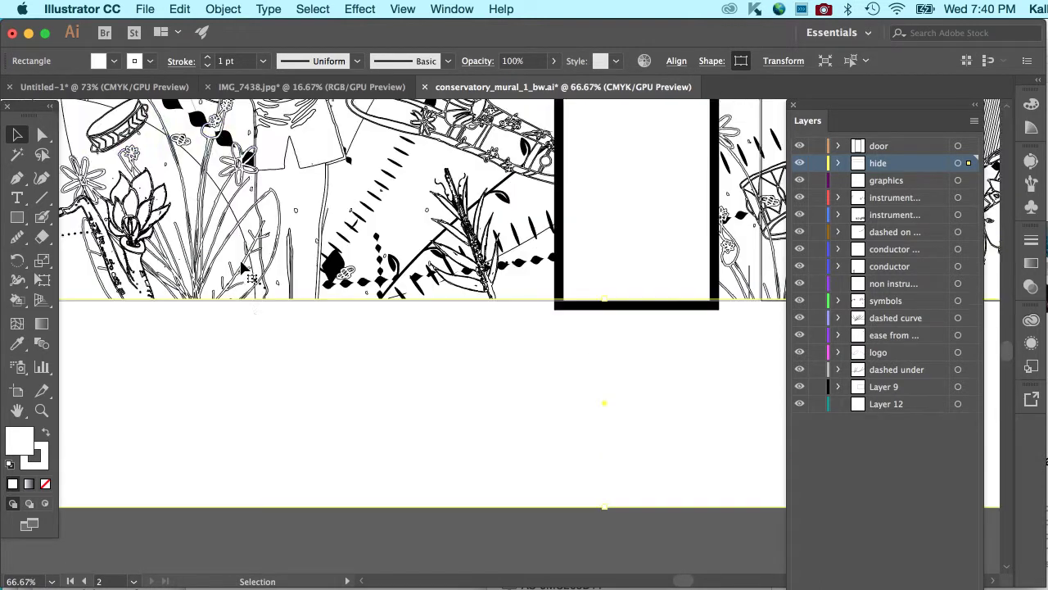
{"action": "scroll", "coordinate": [242, 270], "scroll_direction": "up", "scroll_amount": 2}
{"action": "scroll", "coordinate": [242, 271], "scroll_direction": "left", "scroll_amount": 3}
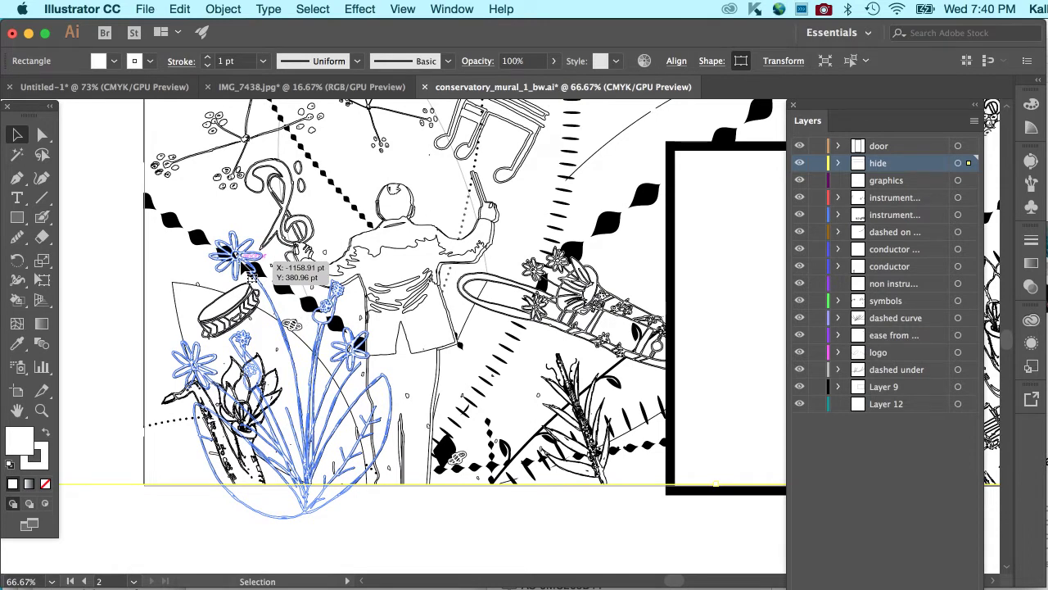
{"action": "key", "text": "super+1"}
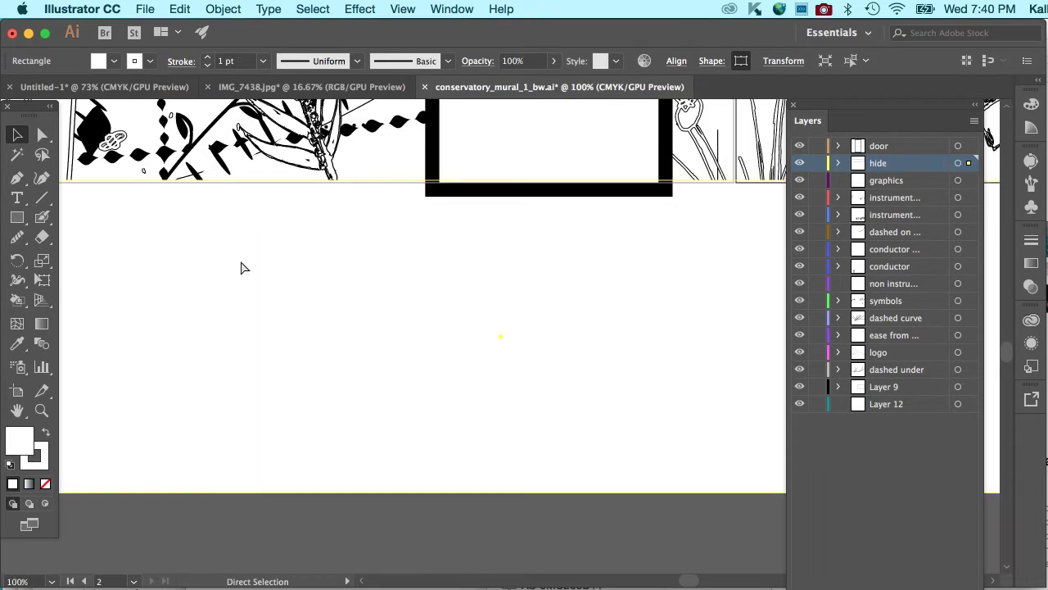
{"action": "scroll", "coordinate": [240, 266], "scroll_direction": "up", "scroll_amount": 10}
{"action": "scroll", "coordinate": [241, 267], "scroll_direction": "left", "scroll_amount": 4}
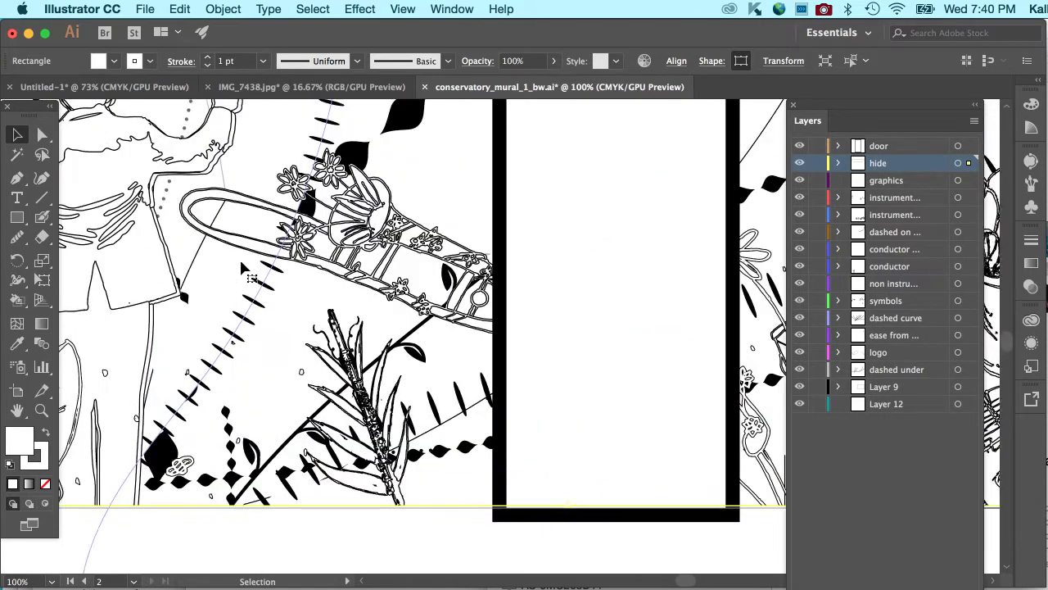
{"action": "scroll", "coordinate": [241, 267], "scroll_direction": "up", "scroll_amount": 2}
{"action": "scroll", "coordinate": [241, 266], "scroll_direction": "left", "scroll_amount": 4}
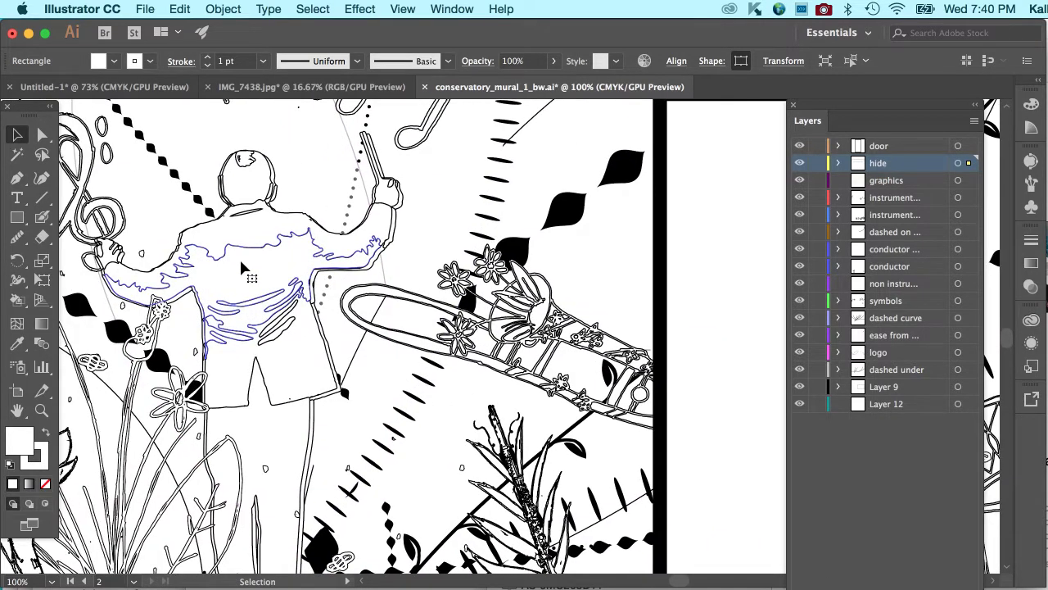
{"action": "scroll", "coordinate": [243, 266], "scroll_direction": "left", "scroll_amount": 8}
{"action": "scroll", "coordinate": [242, 267], "scroll_direction": "up", "scroll_amount": 3}
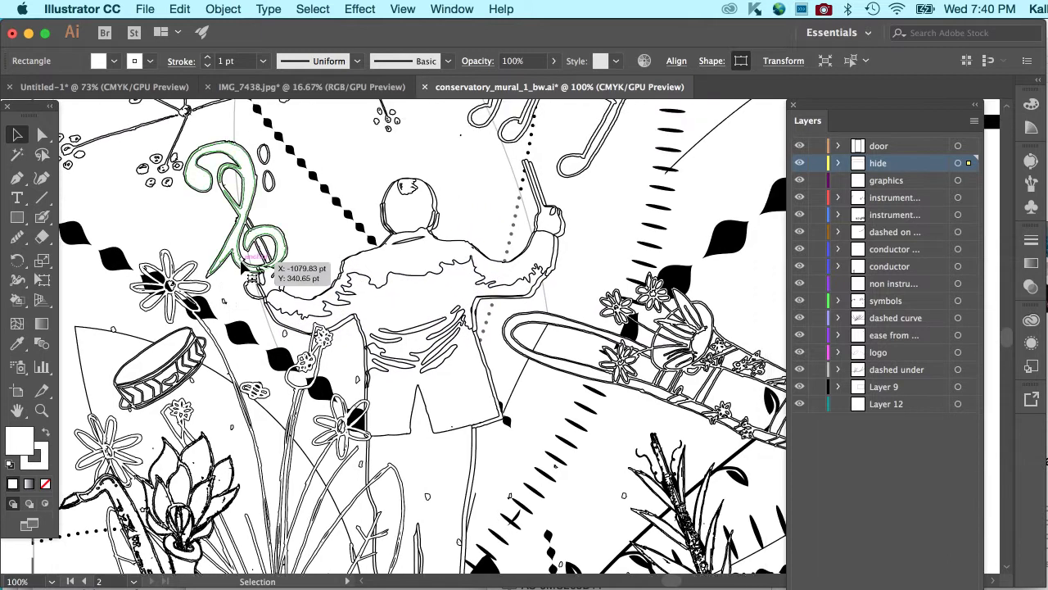
{"action": "scroll", "coordinate": [242, 266], "scroll_direction": "up", "scroll_amount": 3}
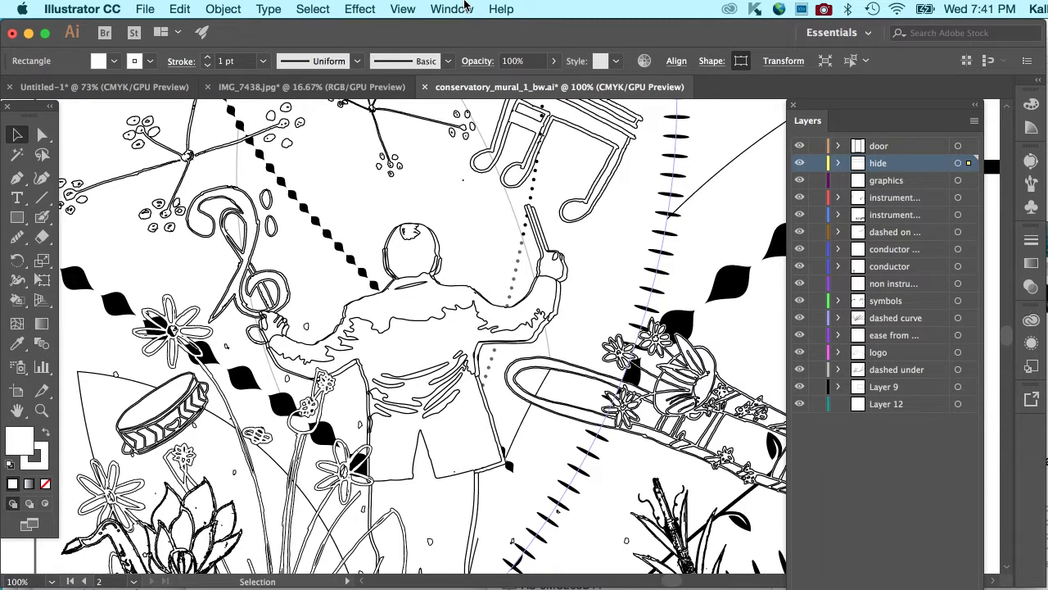
Display the Swatches panel, enlarge it and place it clear of the conductor figure.
{"action": "left_click", "coordinate": [464, 7]}
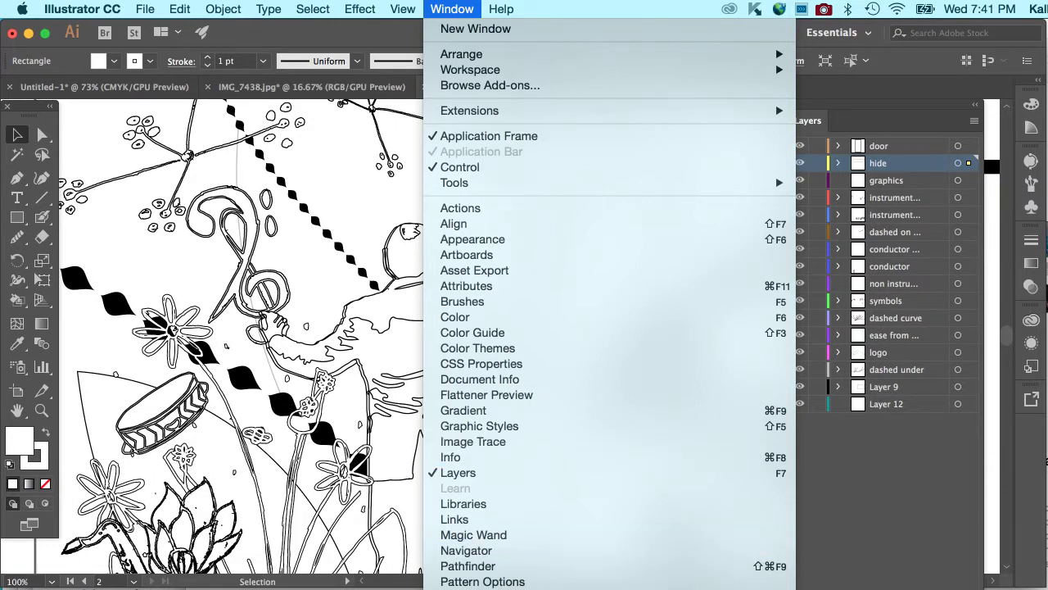
{"action": "left_click", "coordinate": [467, 580]}
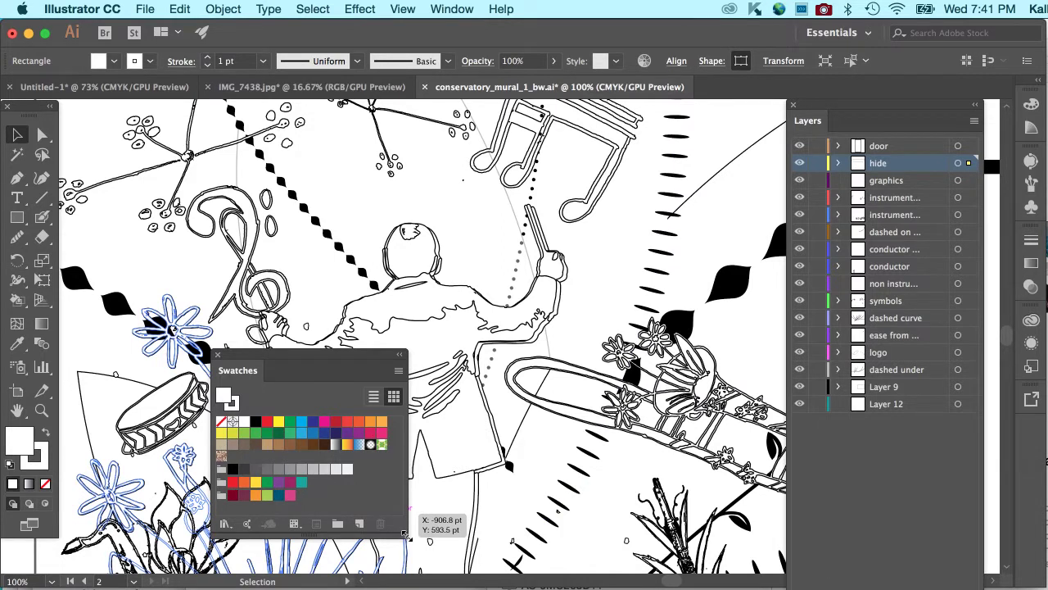
{"action": "left_click_drag", "start_coordinate": [404, 533], "coordinate": [489, 550]}
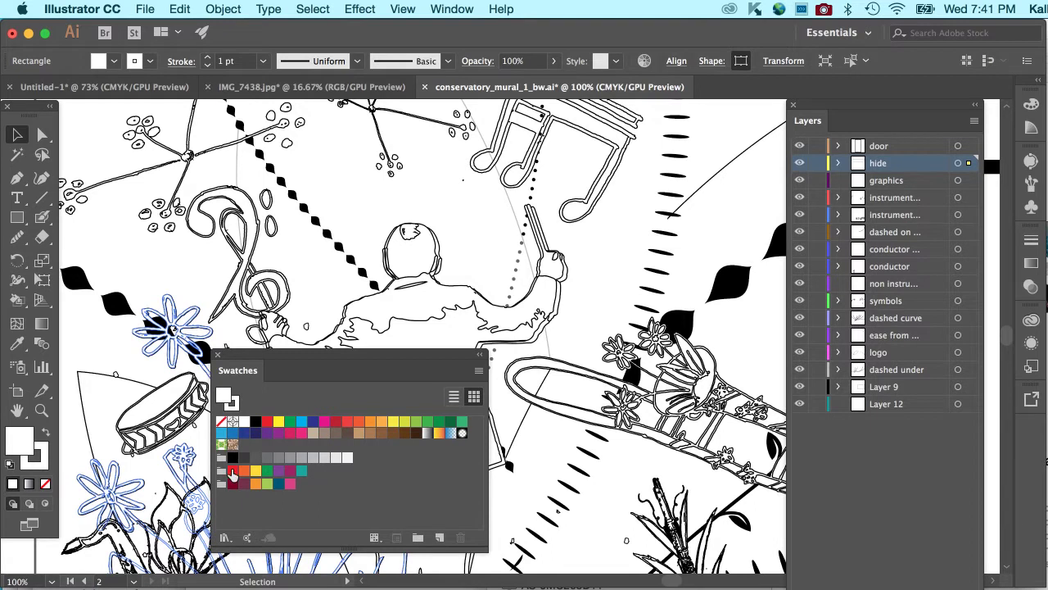
{"action": "left_click_drag", "start_coordinate": [293, 362], "coordinate": [596, 387]}
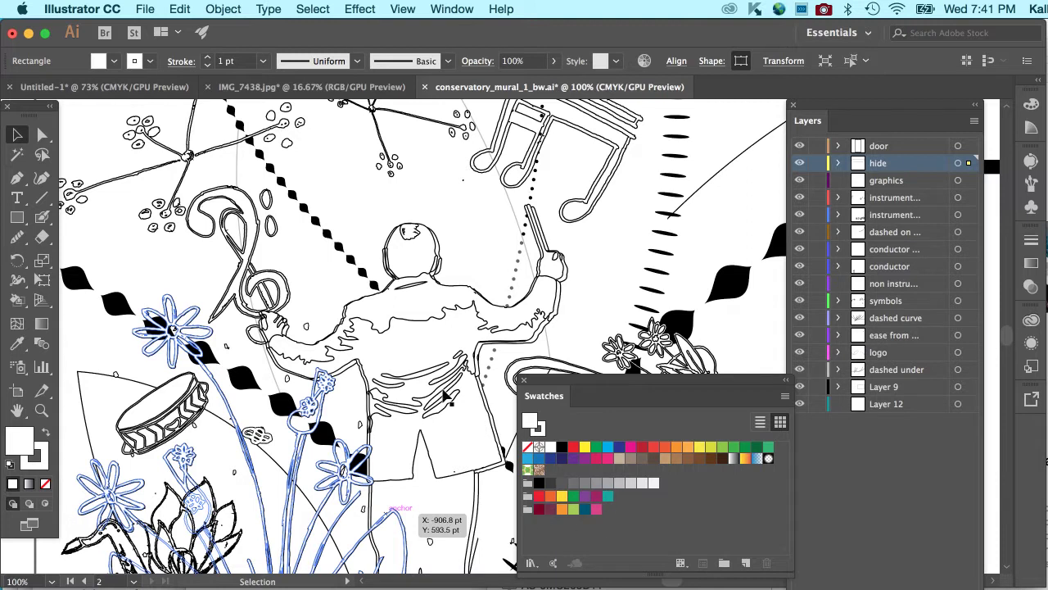
Select the conductor's baton hand, head and jacket in turn to check how the figure is divided into objects.
{"action": "left_click", "coordinate": [220, 276]}
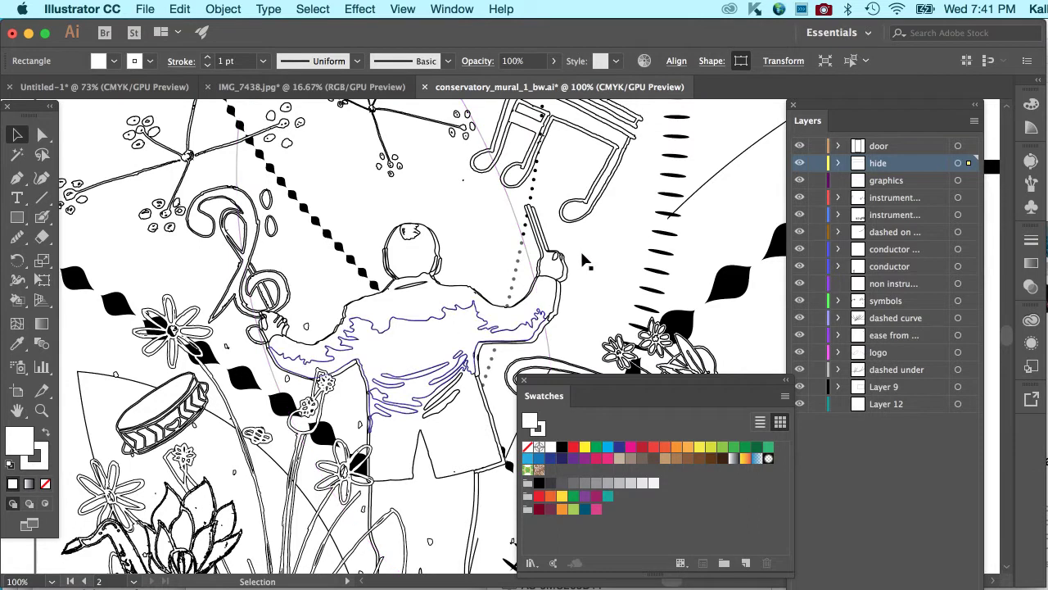
{"action": "left_click", "coordinate": [561, 267]}
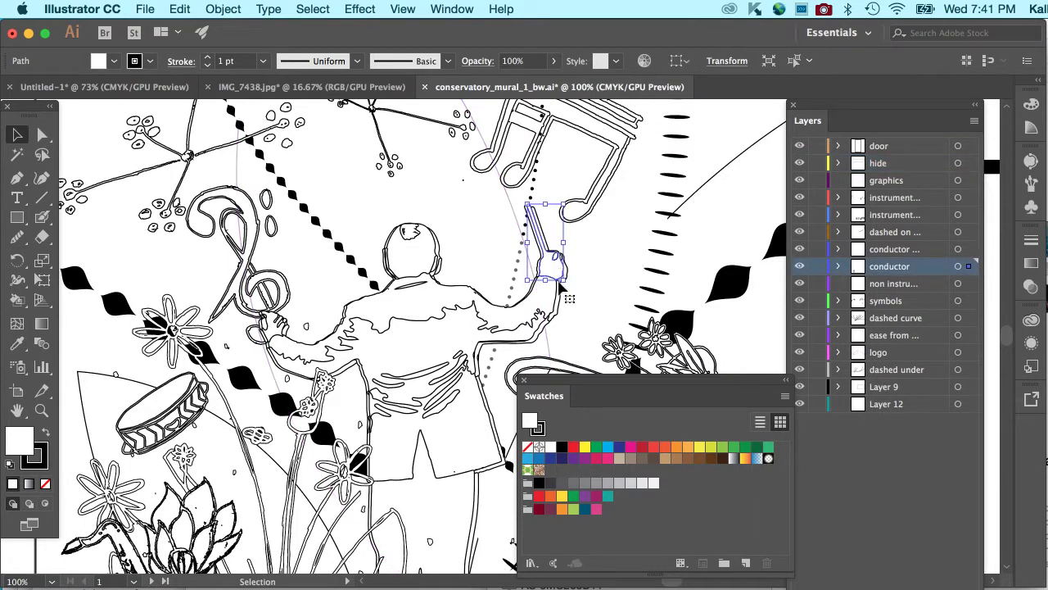
{"action": "left_click", "coordinate": [420, 261]}
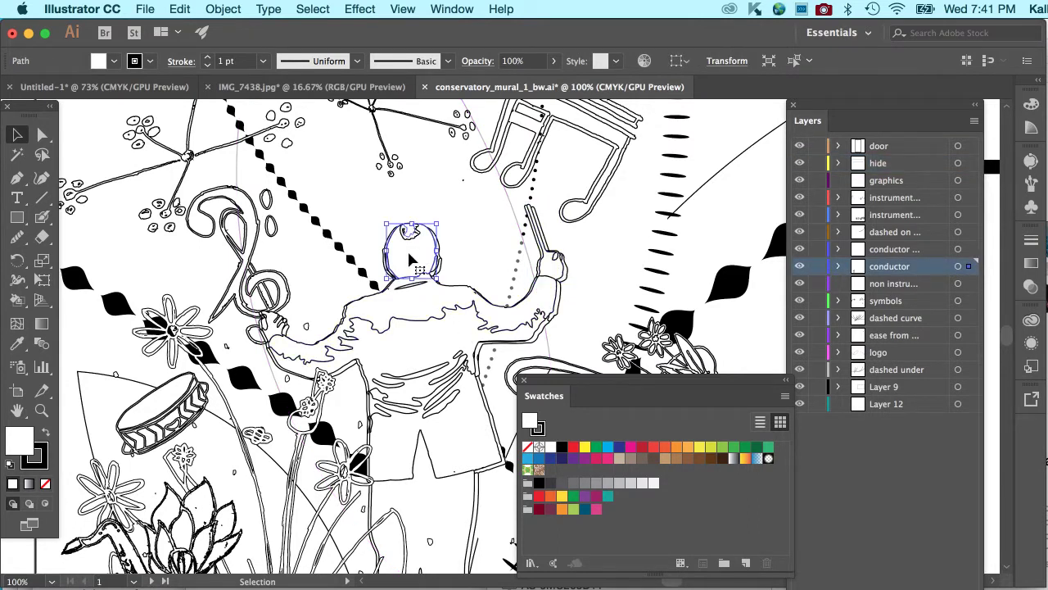
{"action": "left_click", "coordinate": [463, 367]}
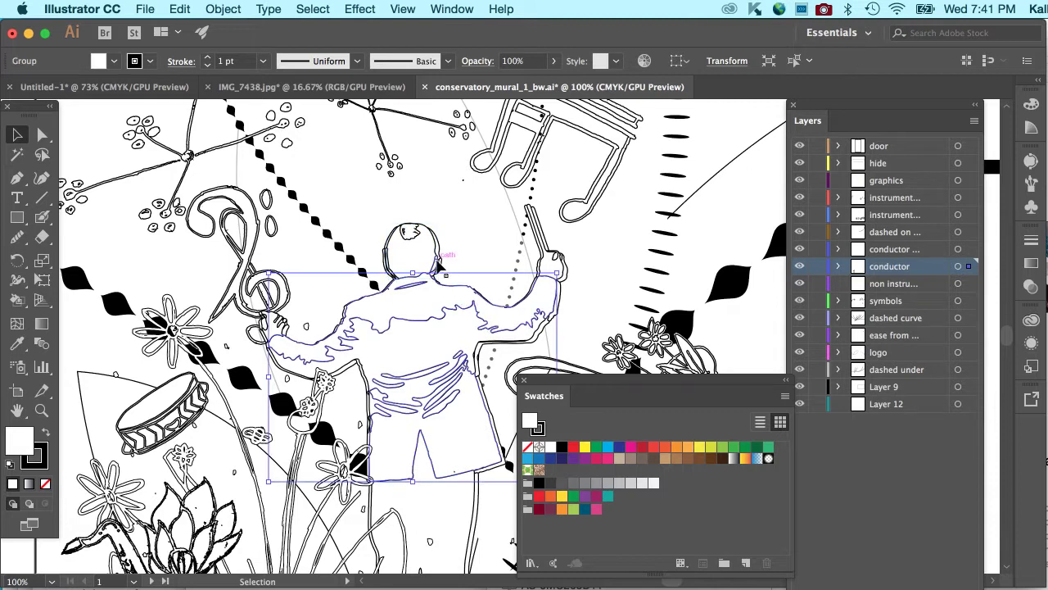
Review the Live Paint commands for the jacket group, and highlight all artwork paths before clearing the selection.
{"action": "left_click", "coordinate": [243, 8]}
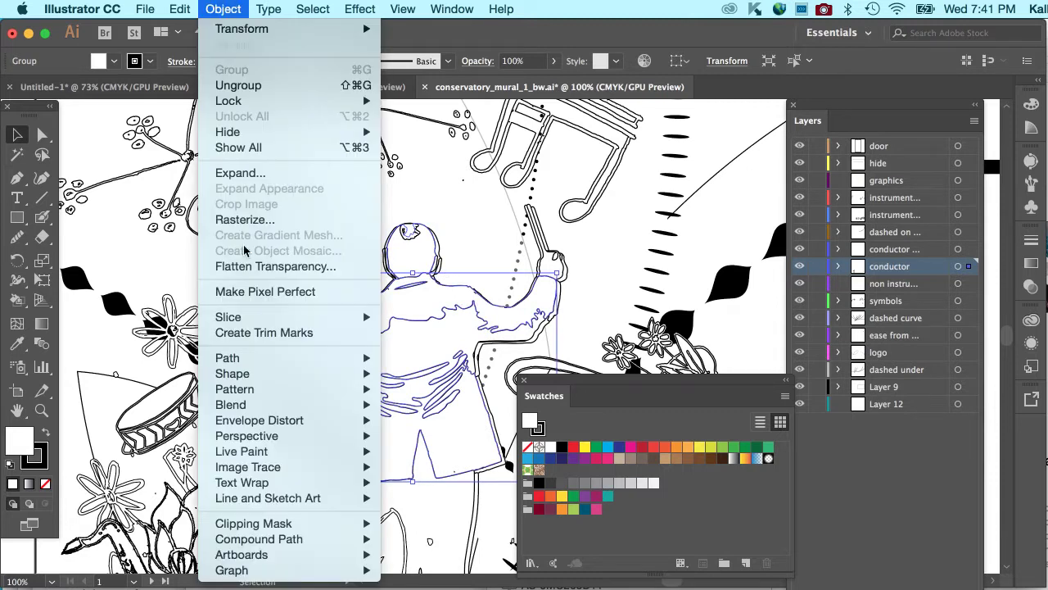
{"action": "mouse_move", "coordinate": [275, 442]}
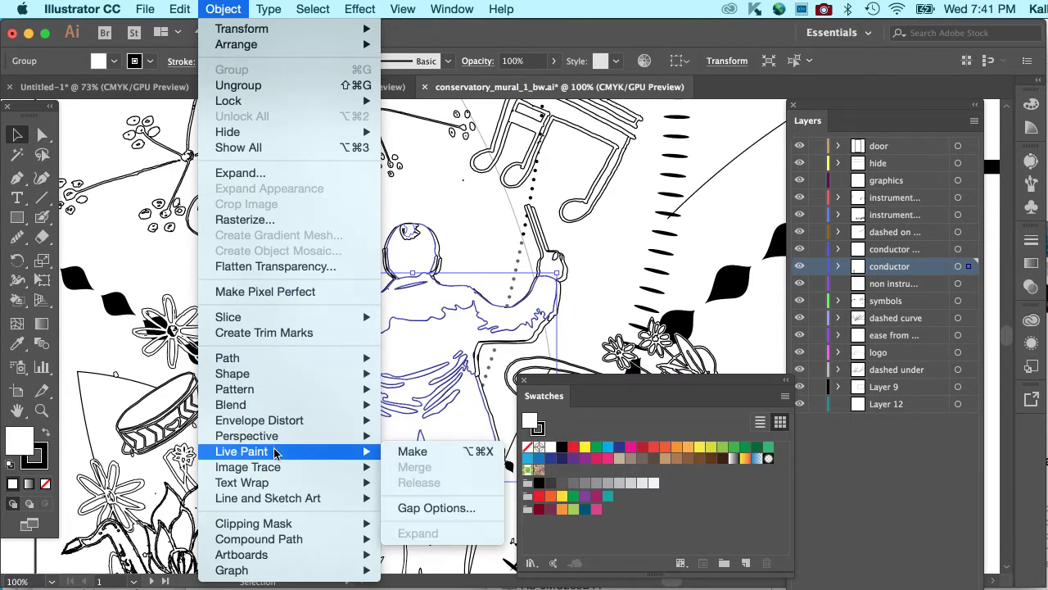
{"action": "left_click", "coordinate": [413, 451]}
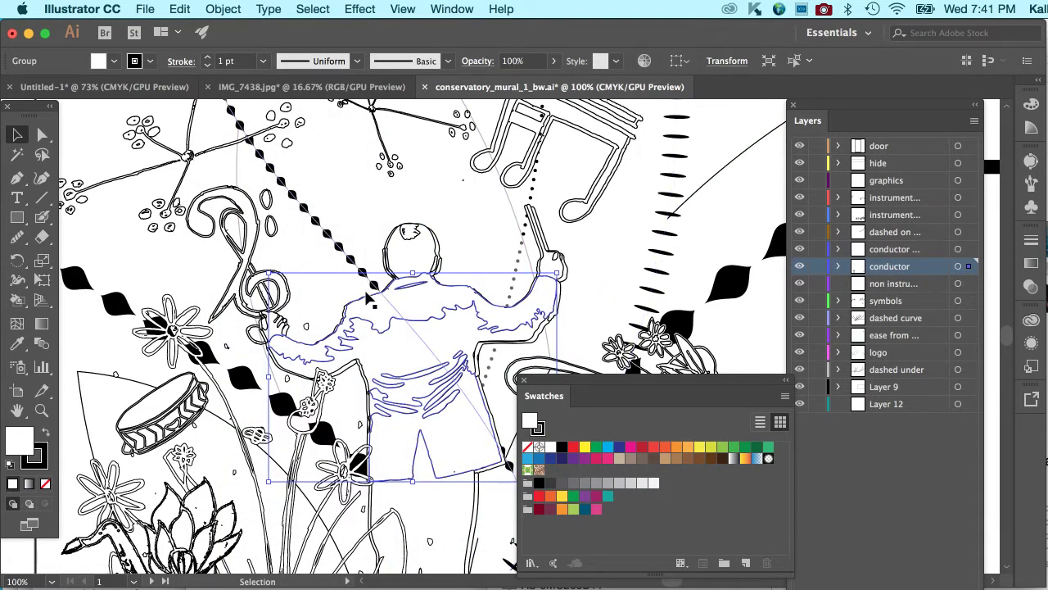
{"action": "key", "text": "super+a"}
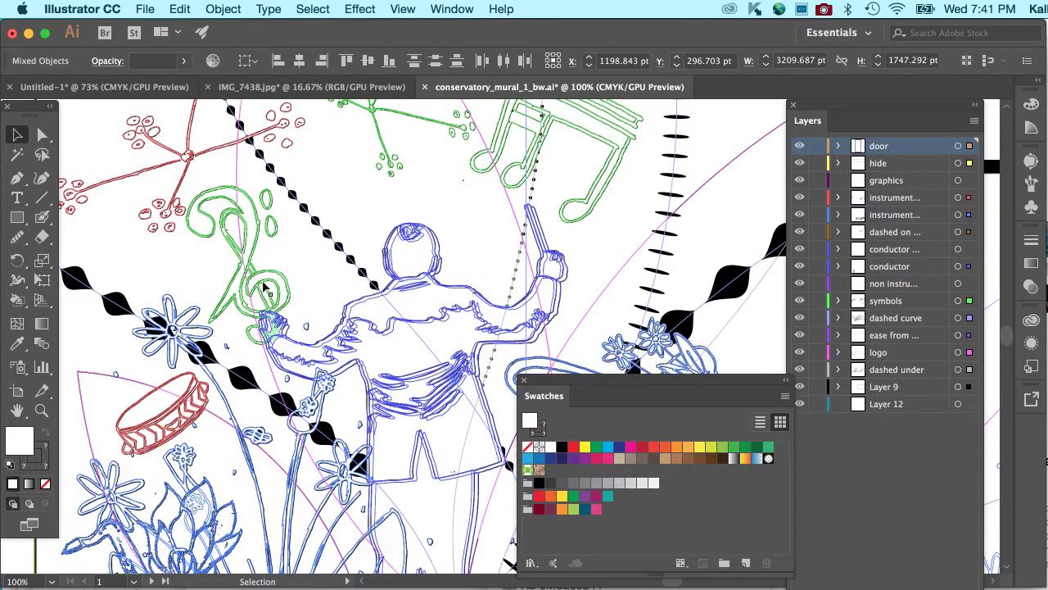
{"action": "left_click", "coordinate": [115, 244]}
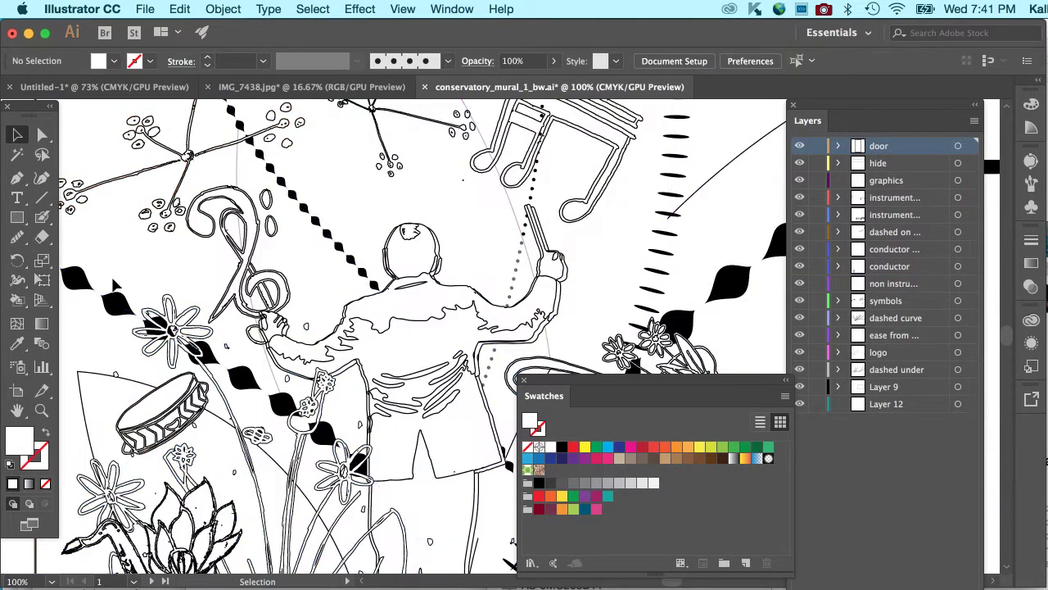
Expand the appearance of the diamond-patterned curve that passes behind the daisy.
{"action": "left_click", "coordinate": [118, 305]}
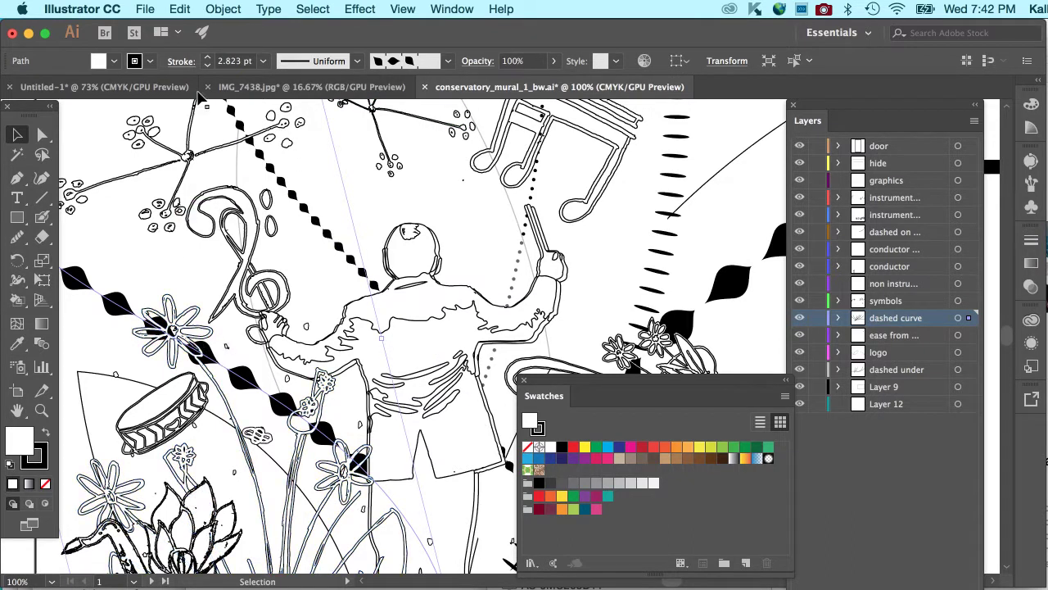
{"action": "left_click", "coordinate": [223, 9]}
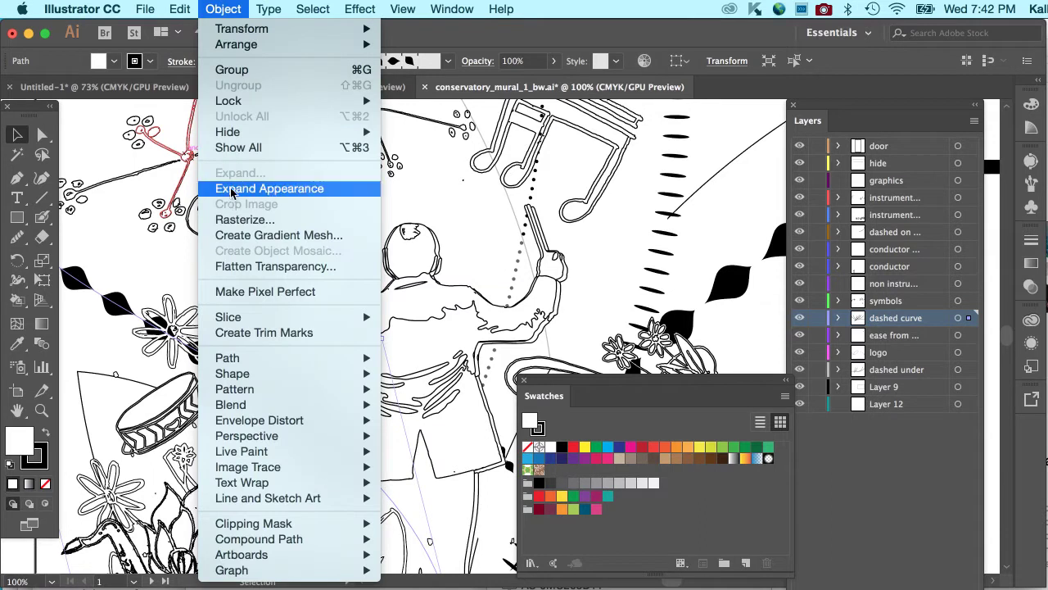
{"action": "left_click", "coordinate": [246, 189]}
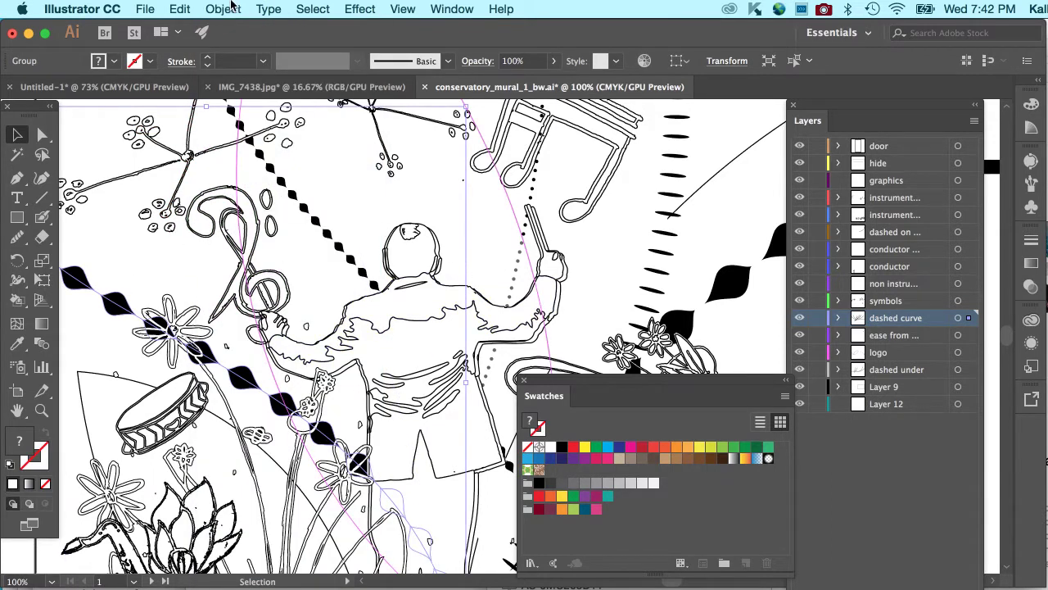
Display the Pathfinder panel and place it just above the Swatches panel, keeping the expanded diamond curve selected.
{"action": "left_click", "coordinate": [230, 9]}
{"action": "key", "text": "Escape"}
{"action": "key", "text": "a"}
{"action": "key", "text": "super+equal"}
{"action": "key", "text": "super+equal"}
{"action": "key", "text": "v"}
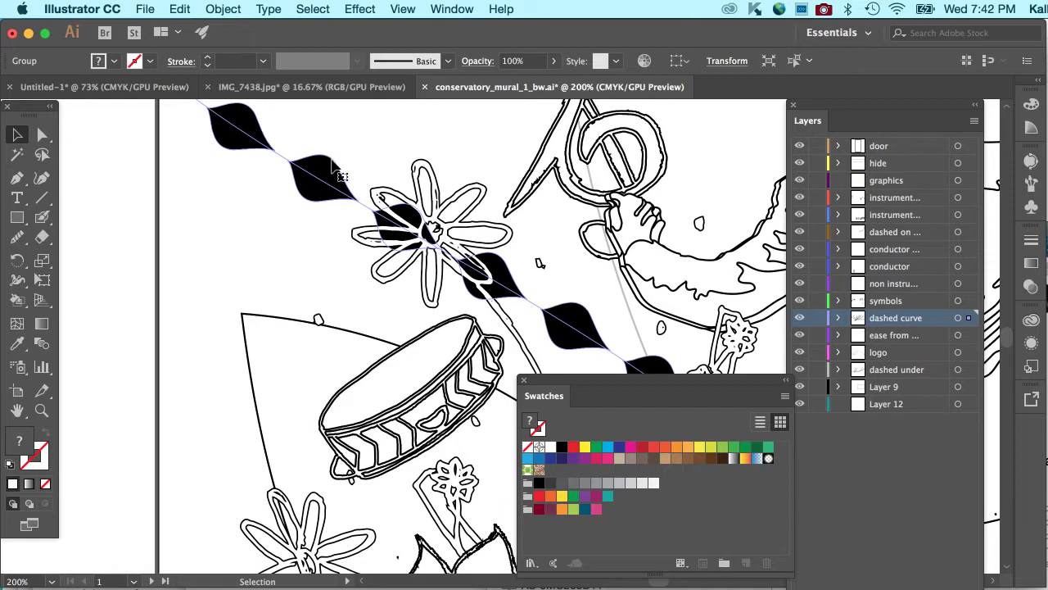
{"action": "scroll", "coordinate": [315, 205], "scroll_direction": "right", "scroll_amount": 3}
{"action": "scroll", "coordinate": [315, 205], "scroll_direction": "up", "scroll_amount": 1}
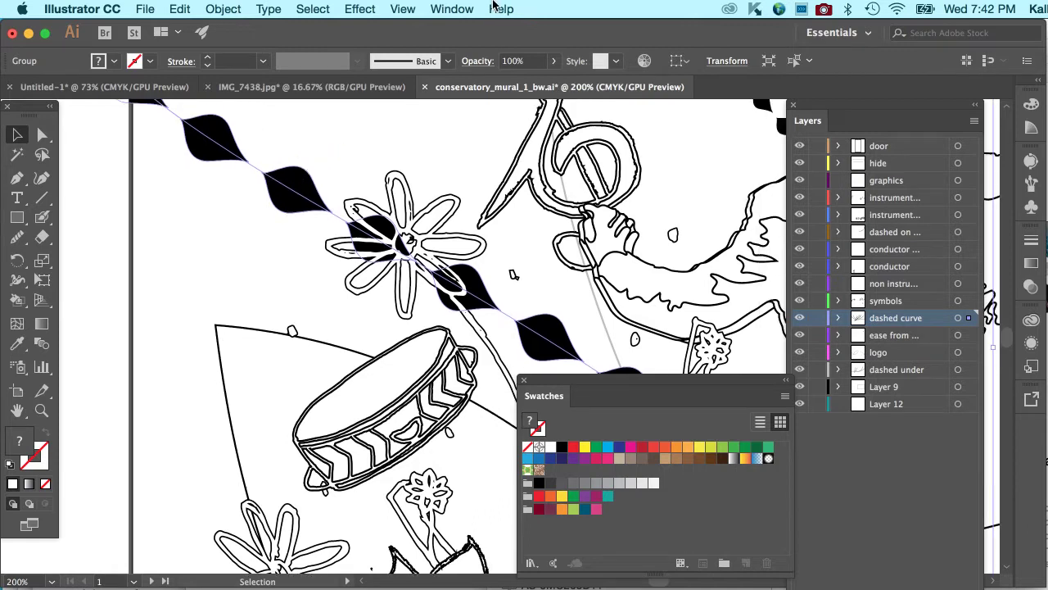
{"action": "left_click", "coordinate": [455, 8]}
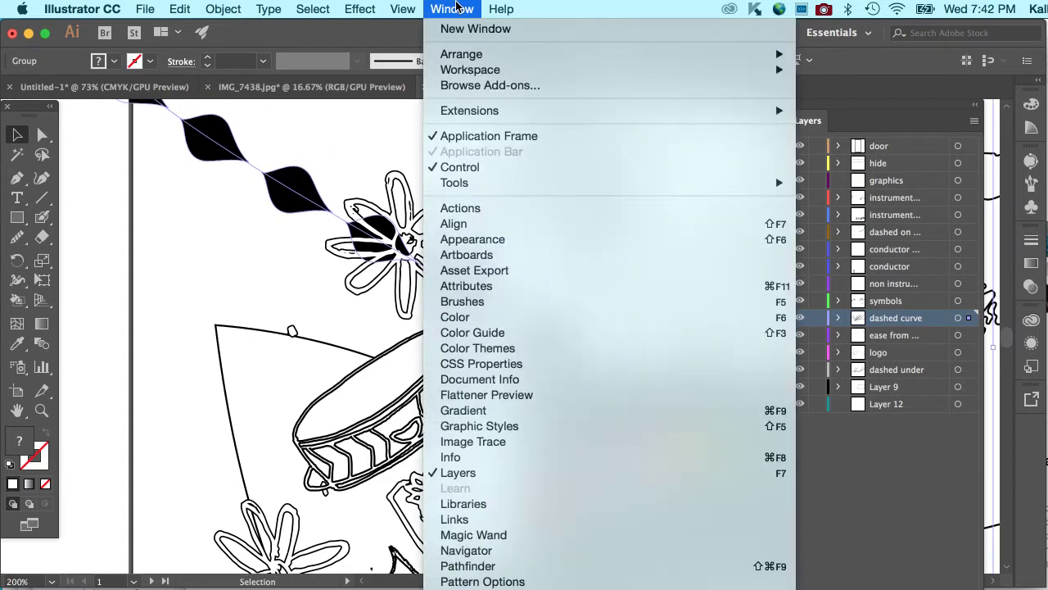
{"action": "left_click", "coordinate": [565, 565]}
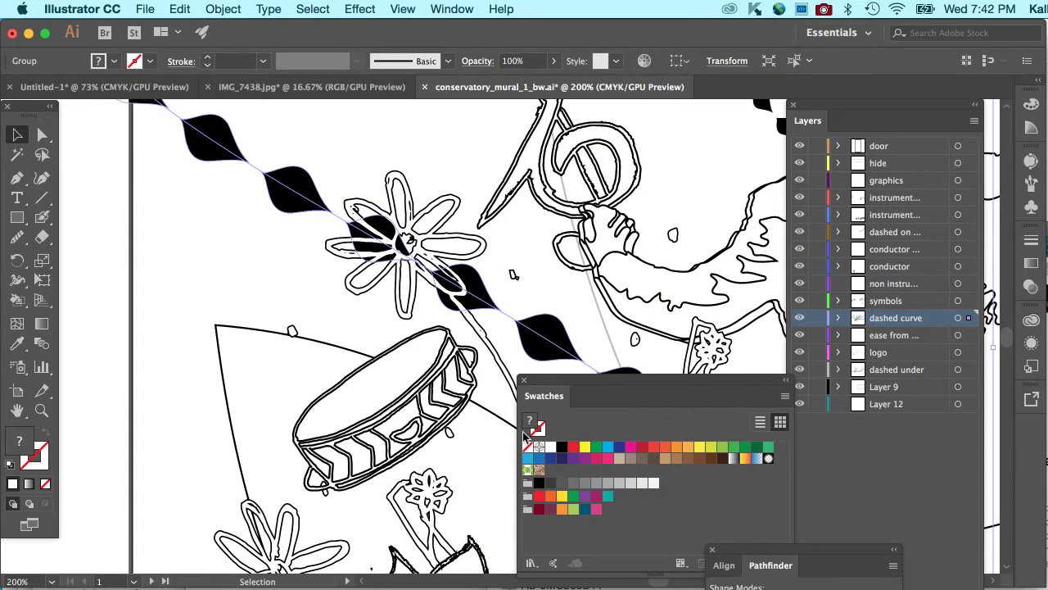
{"action": "left_click_drag", "start_coordinate": [734, 555], "coordinate": [618, 307]}
Try to unite the expanded diamond curve's shapes with Pathfinder, and undo the union.
{"action": "left_click", "coordinate": [602, 360]}
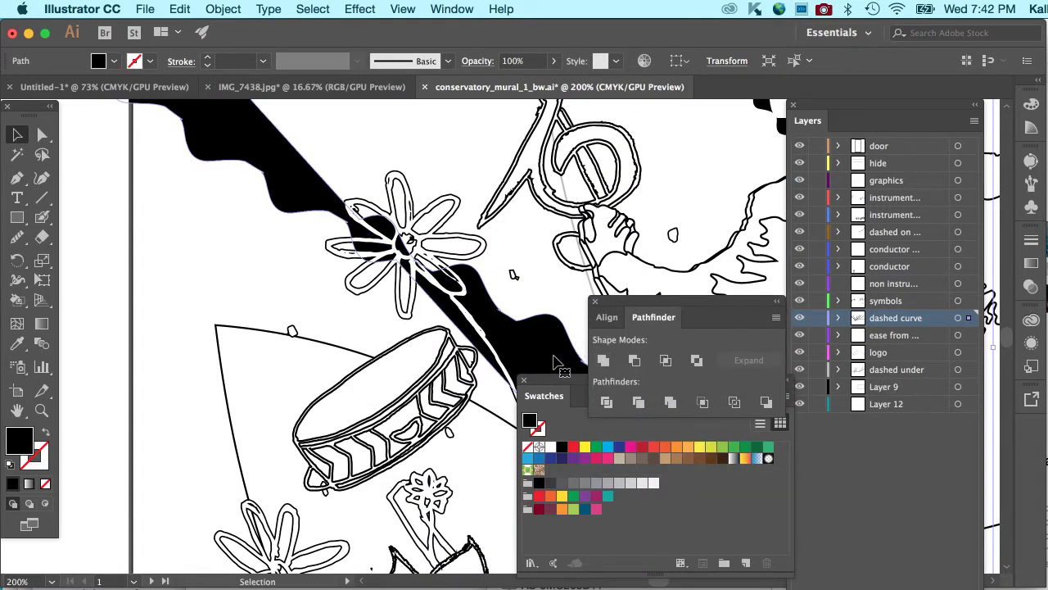
{"action": "key", "text": "super+z"}
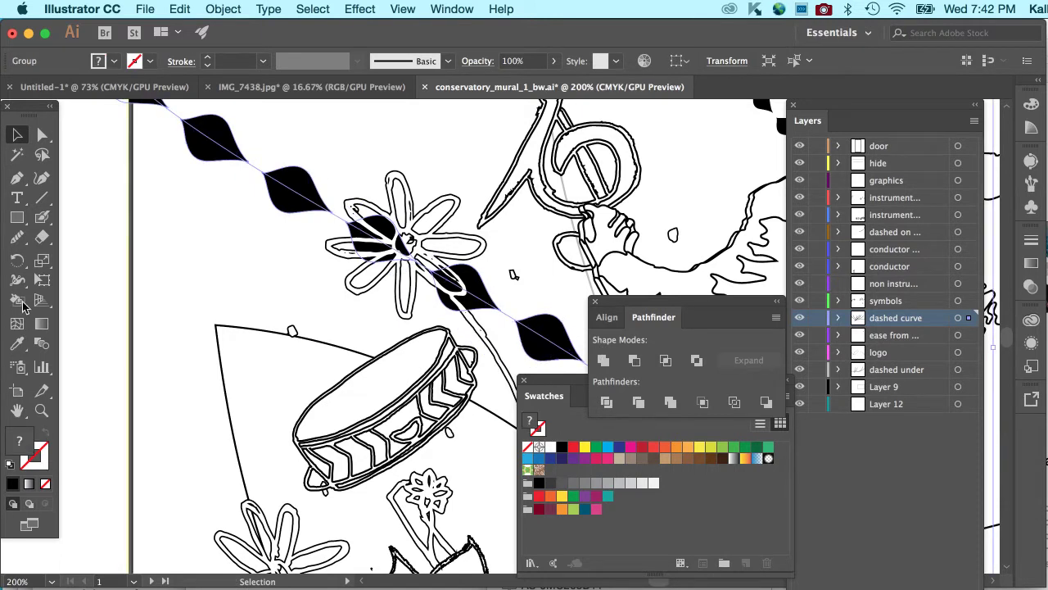
Merge two adjacent diamonds of the expanded curve with the Shape Builder tool.
{"action": "left_click", "coordinate": [14, 303]}
{"action": "left_click_drag", "start_coordinate": [15, 303], "coordinate": [62, 298]}
{"action": "mouse_move", "coordinate": [209, 128]}
{"action": "left_mouse_down"}
{"action": "mouse_move", "coordinate": [348, 209]}
{"action": "mouse_move", "coordinate": [300, 199]}
{"action": "left_mouse_up"}
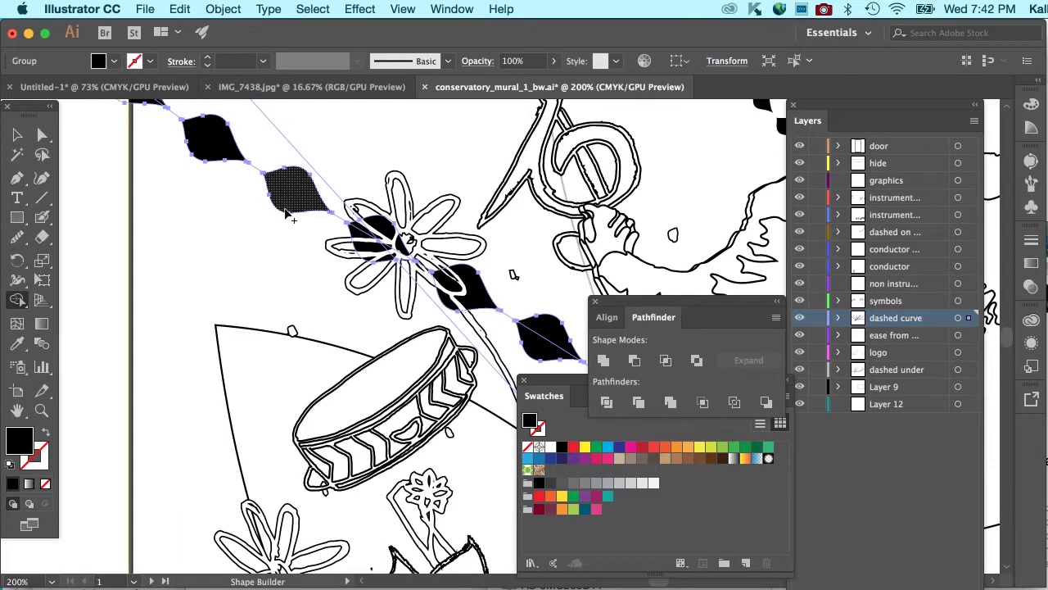
Inspect the diamond curve and the tambourine artwork up close, and hide the floating panels for an unobstructed view.
{"action": "key", "text": "v"}
{"action": "scroll", "coordinate": [286, 201], "scroll_direction": "right", "scroll_amount": 5}
{"action": "scroll", "coordinate": [286, 201], "scroll_direction": "up", "scroll_amount": 3}
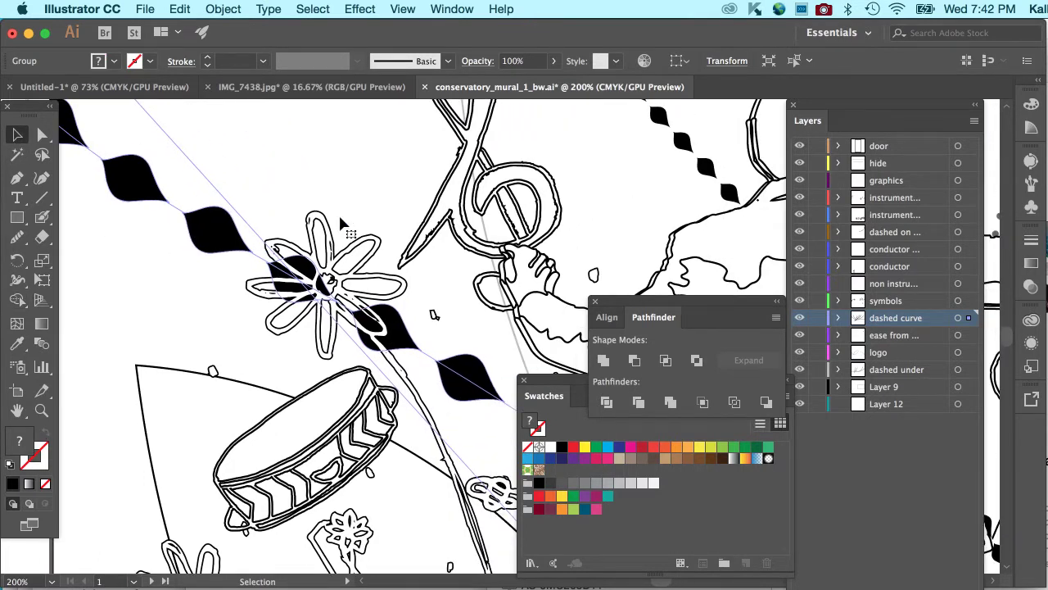
{"action": "key", "text": "super+minus"}
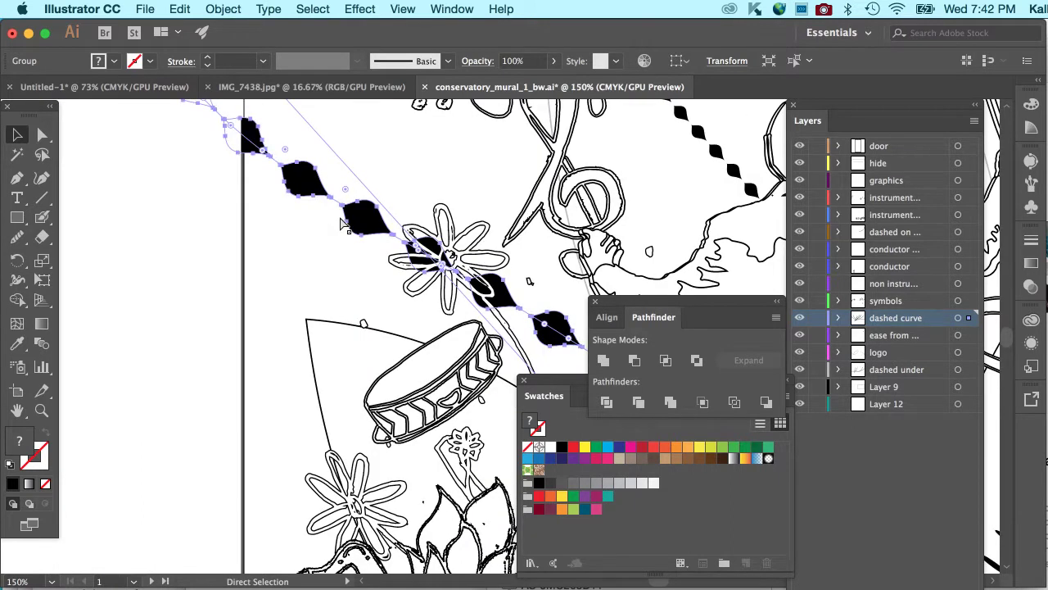
{"action": "key", "text": "super+equal"}
{"action": "key", "text": "super+equal"}
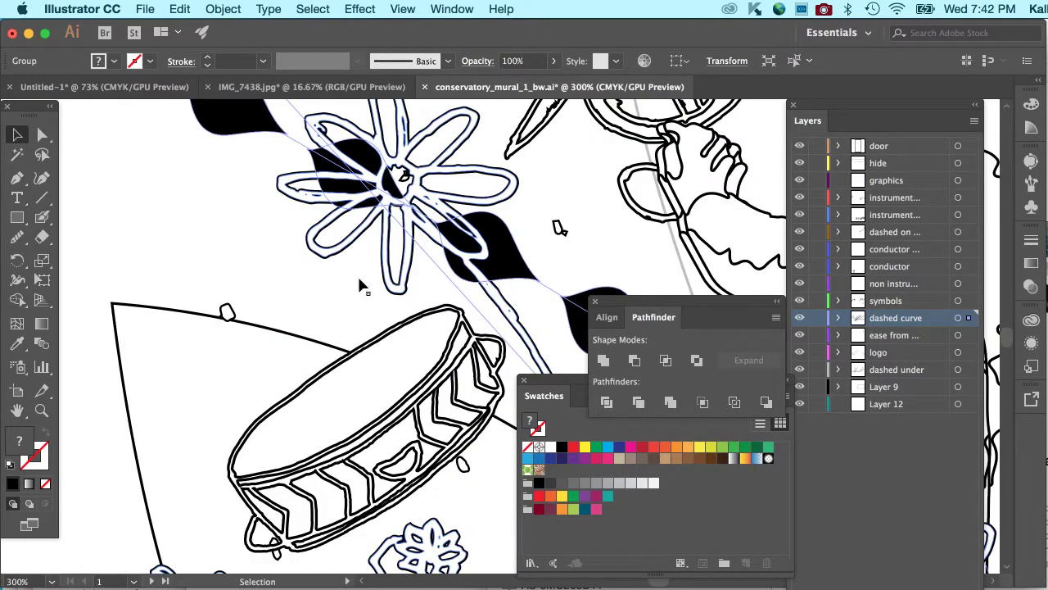
{"action": "scroll", "coordinate": [374, 377], "scroll_direction": "down", "scroll_amount": 4}
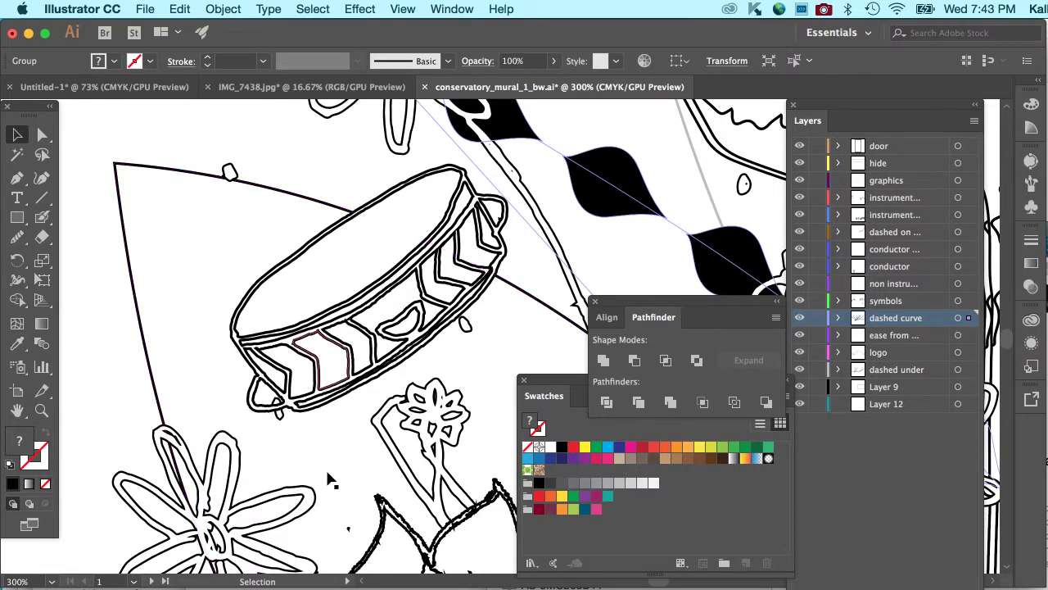
{"action": "key", "text": "Tab"}
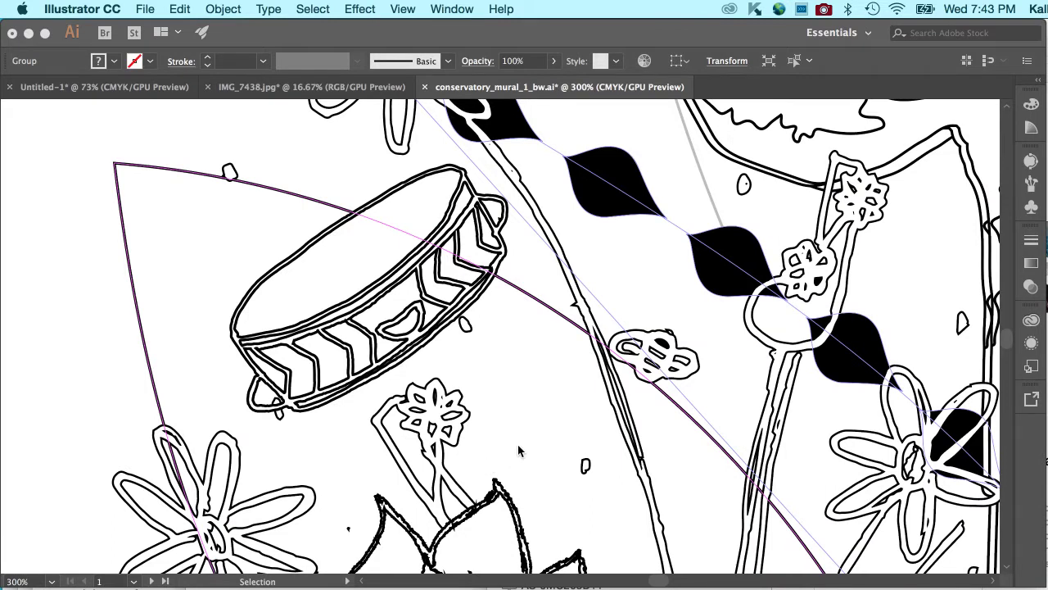
Bring back the hidden panels and select the tambourine's chevron and drumhead outlines one at a time to check its separate paths.
{"action": "scroll", "coordinate": [518, 450], "scroll_direction": "up", "scroll_amount": 3}
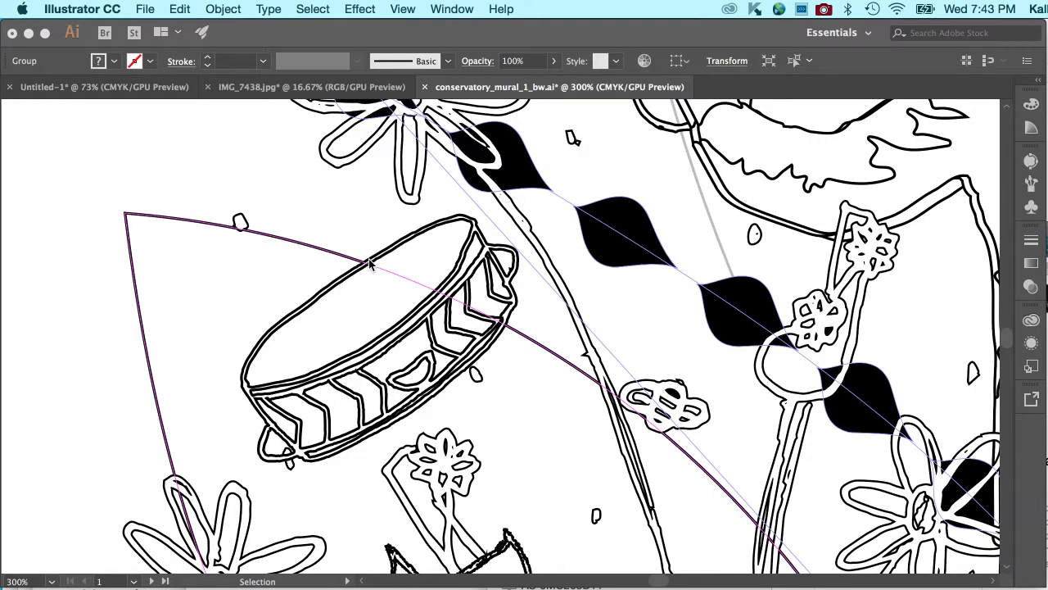
{"action": "key", "text": "Tab"}
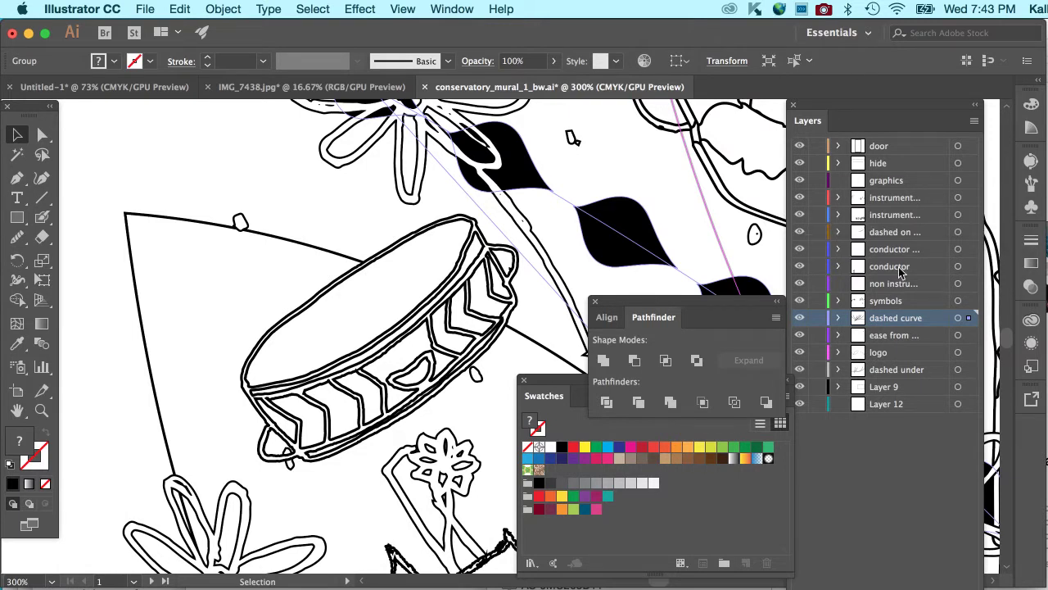
{"action": "left_click", "coordinate": [475, 311]}
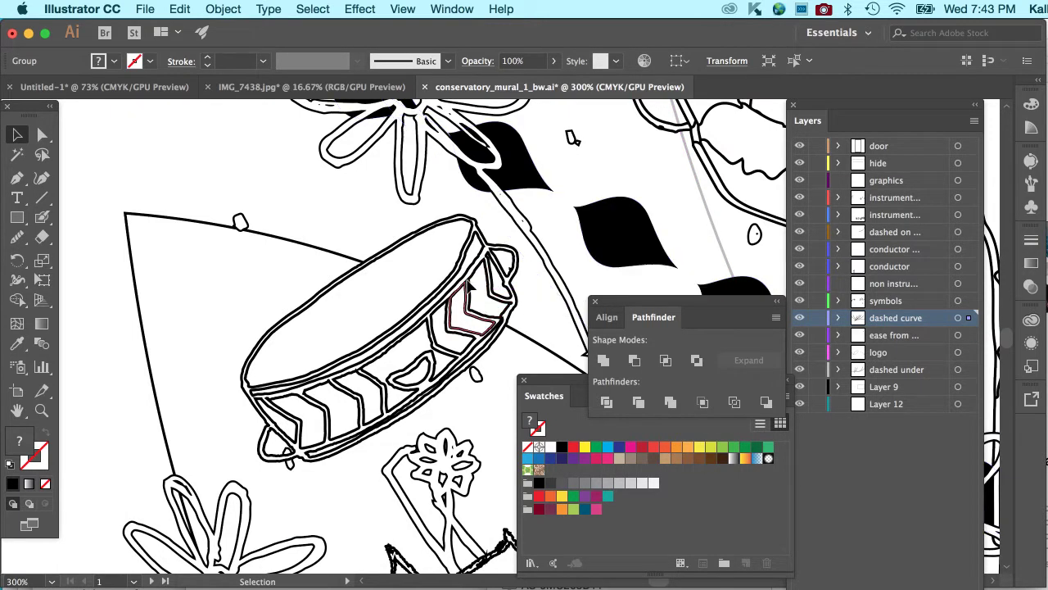
{"action": "left_click", "coordinate": [19, 134]}
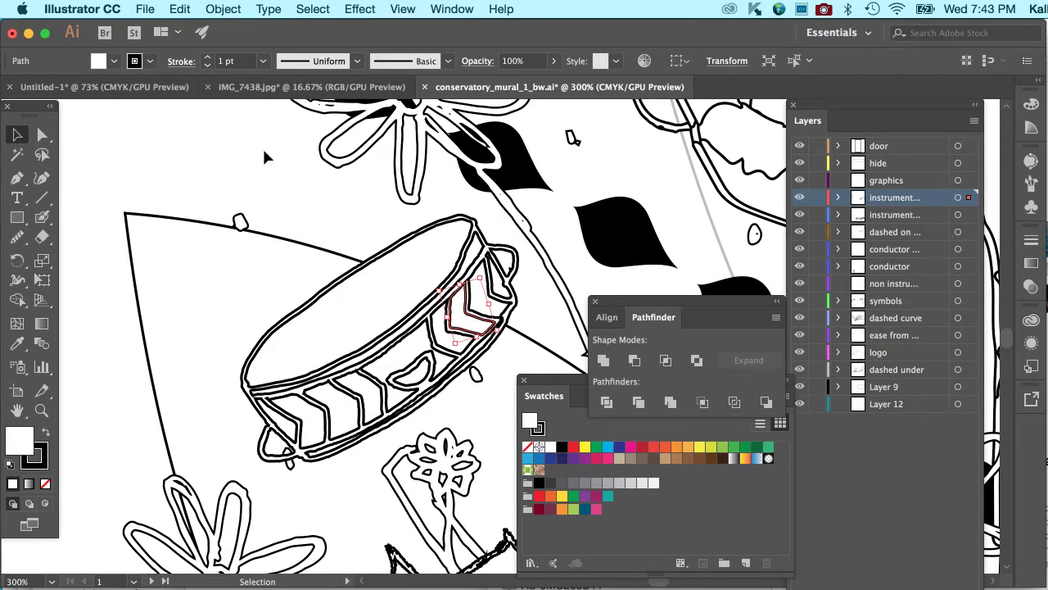
{"action": "left_click", "coordinate": [266, 150]}
{"action": "left_click", "coordinate": [390, 261]}
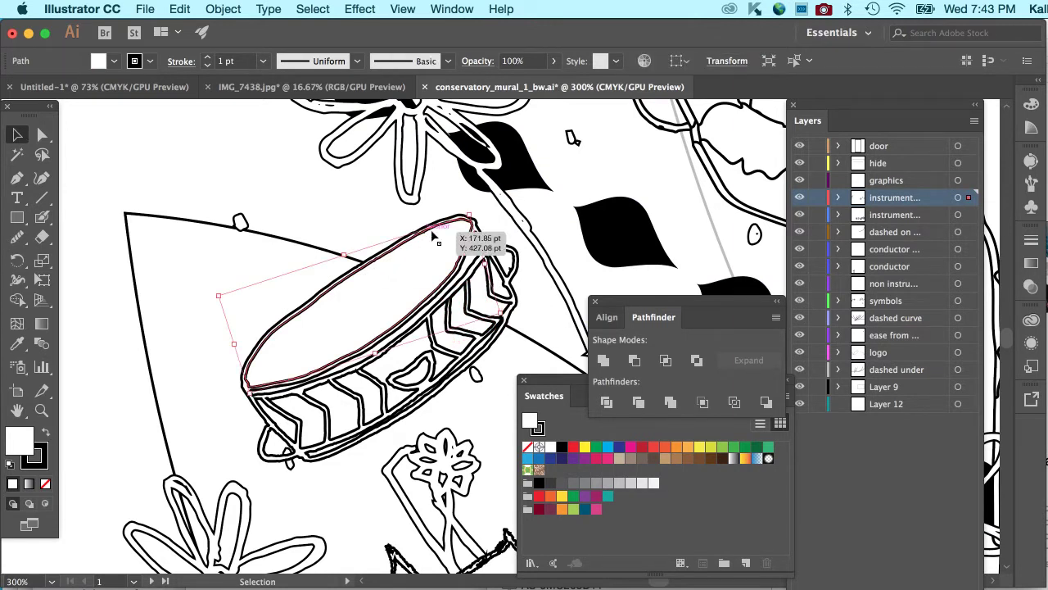
Lock the dashed curve and logo layers against accidental selection.
{"action": "left_click", "coordinate": [501, 246]}
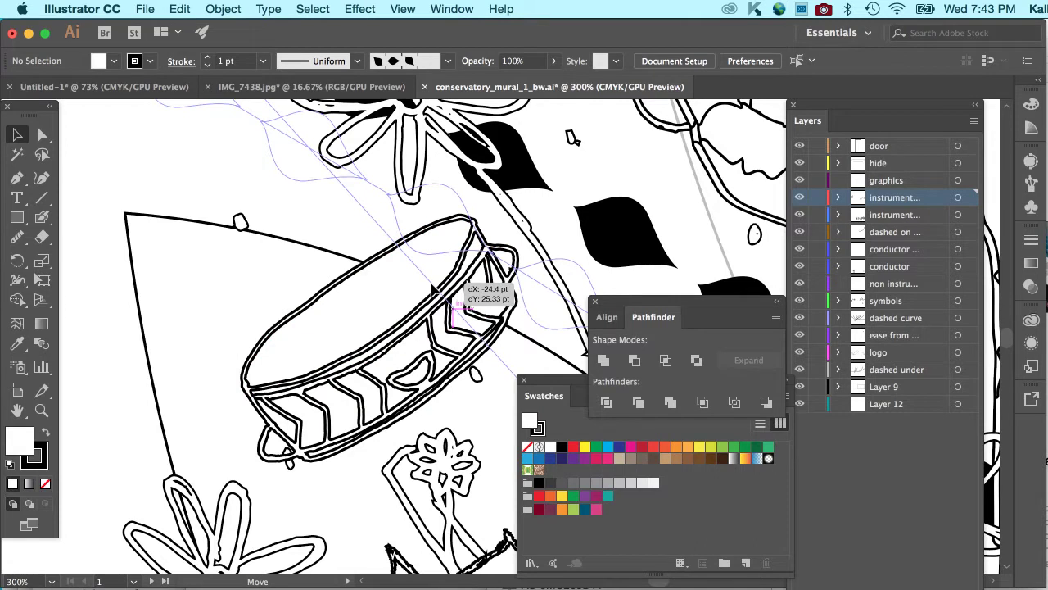
{"action": "left_click", "coordinate": [459, 283]}
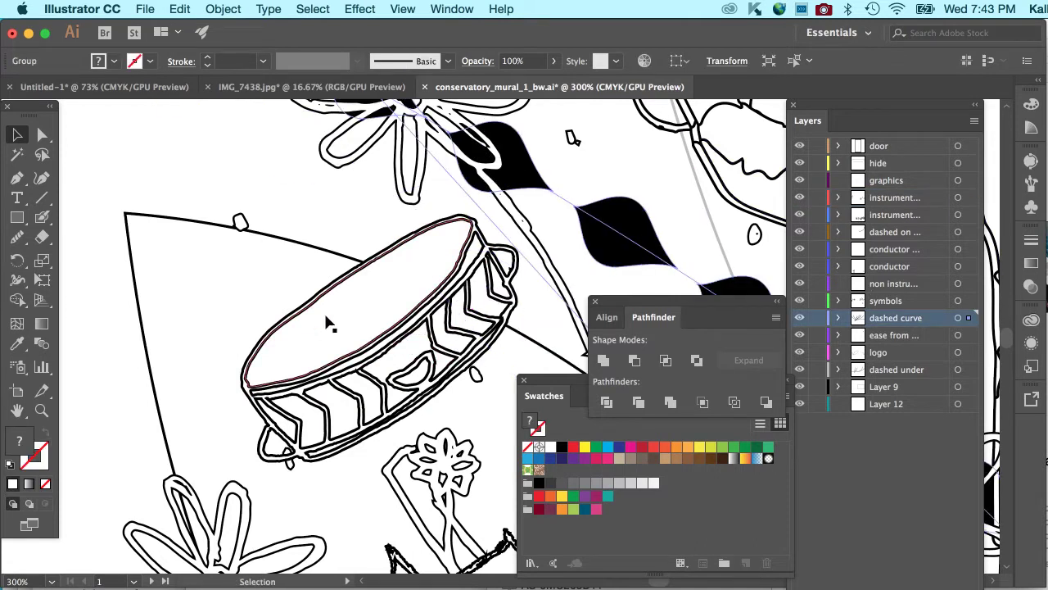
{"action": "left_click", "coordinate": [817, 318]}
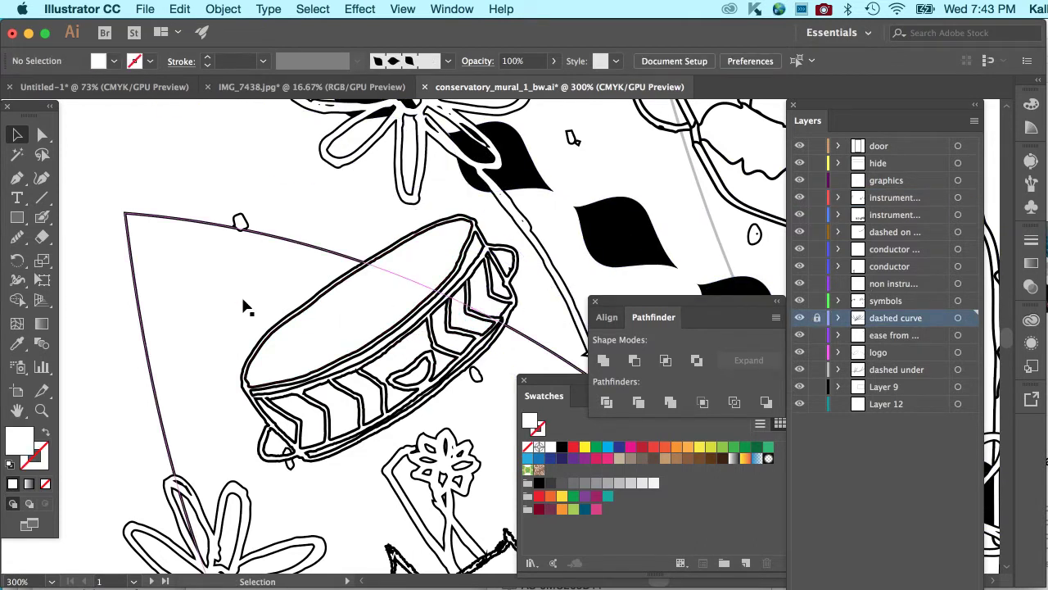
{"action": "left_click", "coordinate": [816, 352]}
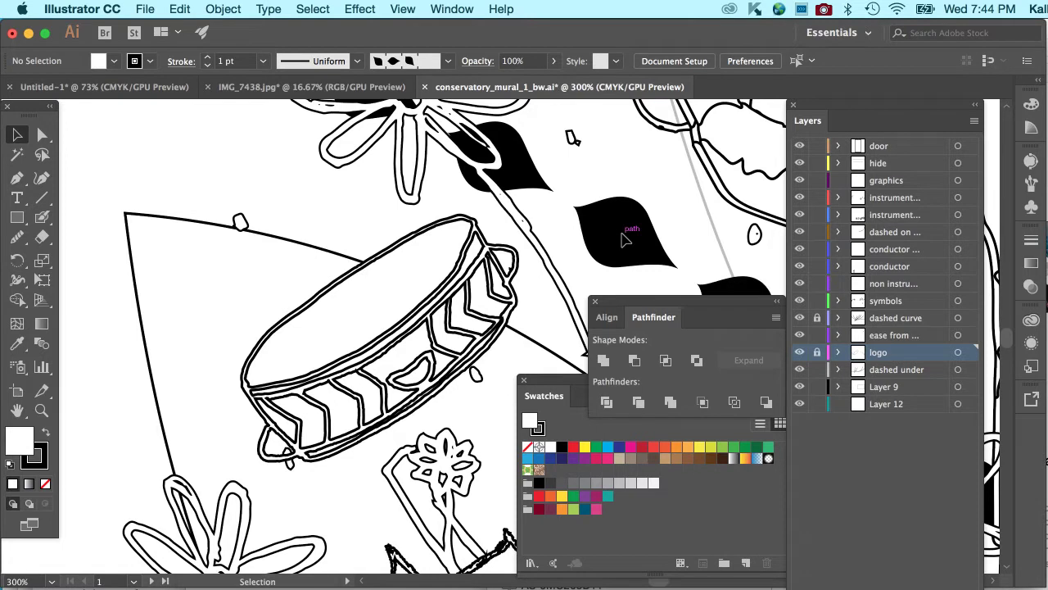
Convert the selected tambourine artwork into a Live Paint group and close the Pathfinder panel.
{"action": "left_click_drag", "start_coordinate": [333, 218], "coordinate": [484, 384]}
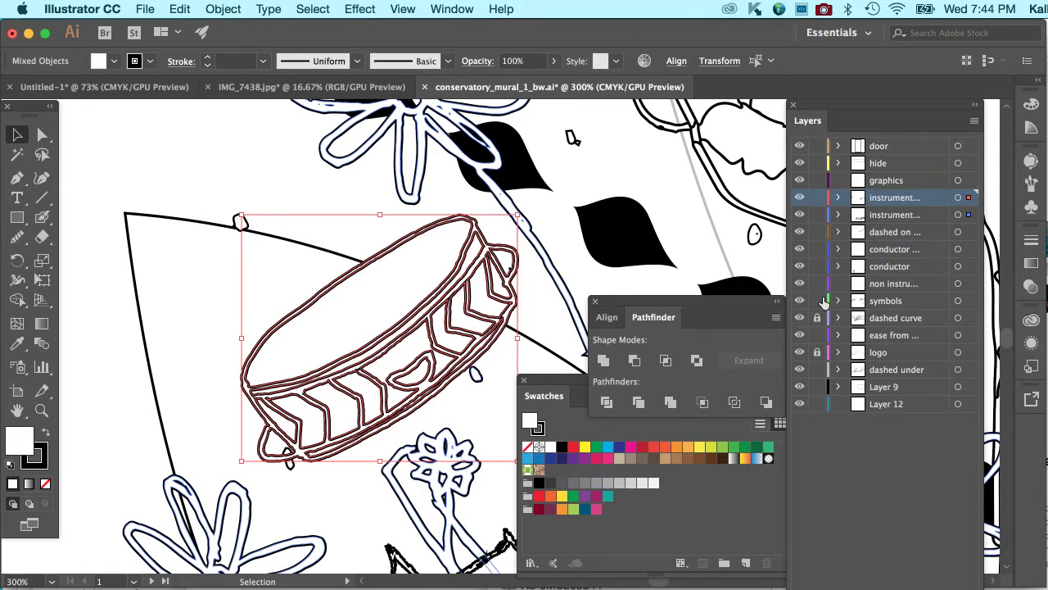
{"action": "left_click", "coordinate": [224, 8]}
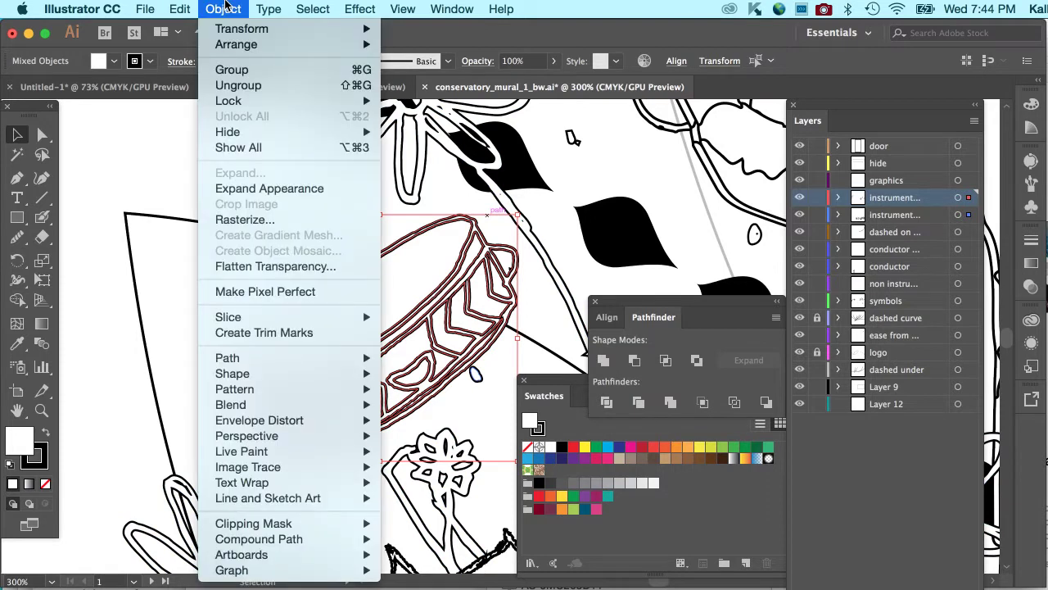
{"action": "mouse_move", "coordinate": [372, 453]}
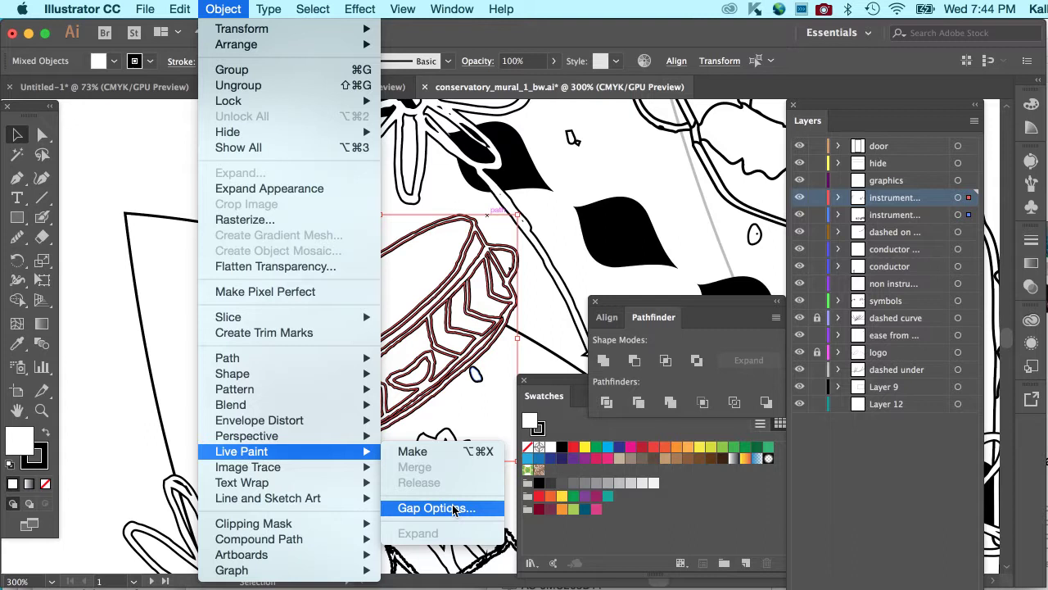
{"action": "left_click", "coordinate": [412, 453]}
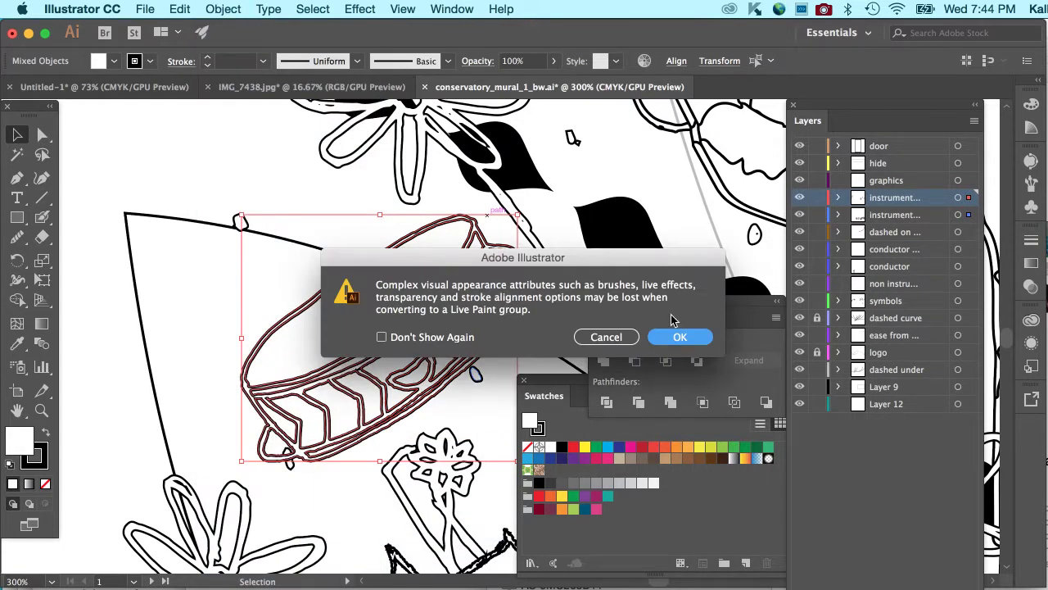
{"action": "left_click", "coordinate": [681, 338]}
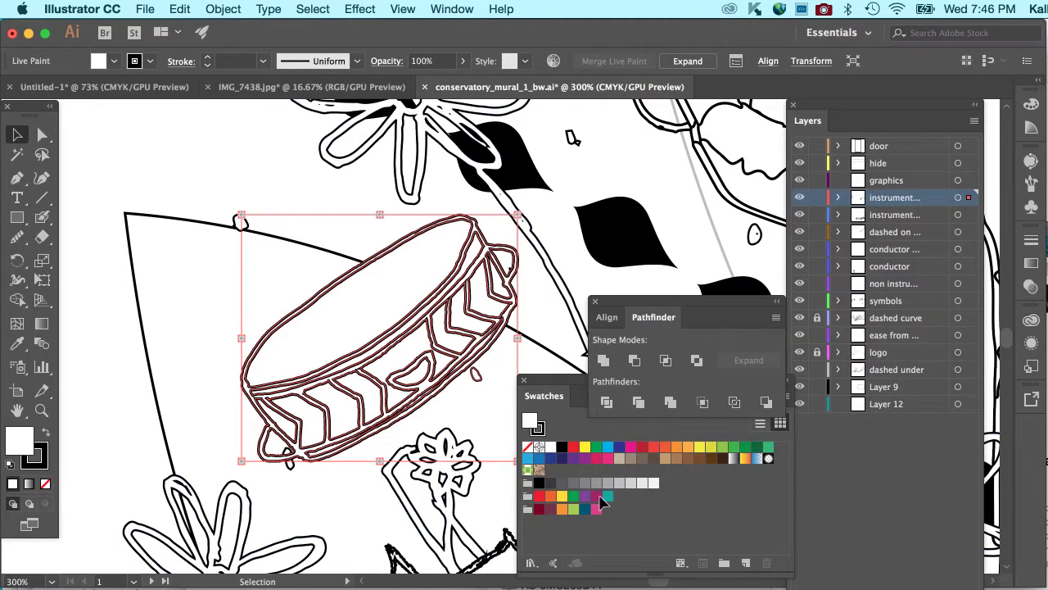
{"action": "left_click", "coordinate": [596, 301]}
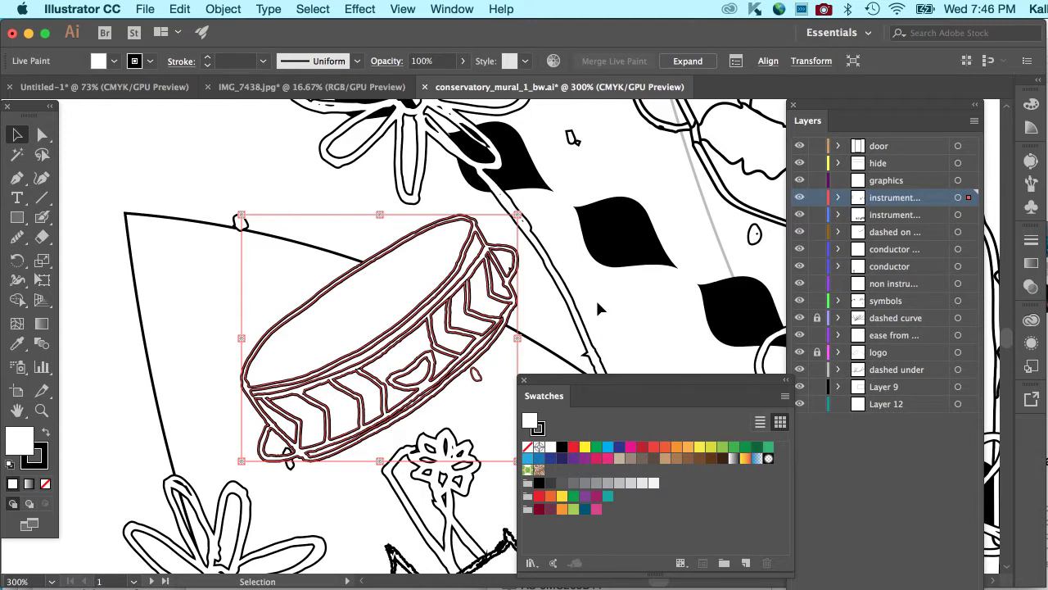
Fill the chevron sections on both ends of the tambourine's side with green using the Live Paint Selection tool.
{"action": "left_click", "coordinate": [18, 300]}
{"action": "left_click", "coordinate": [18, 301]}
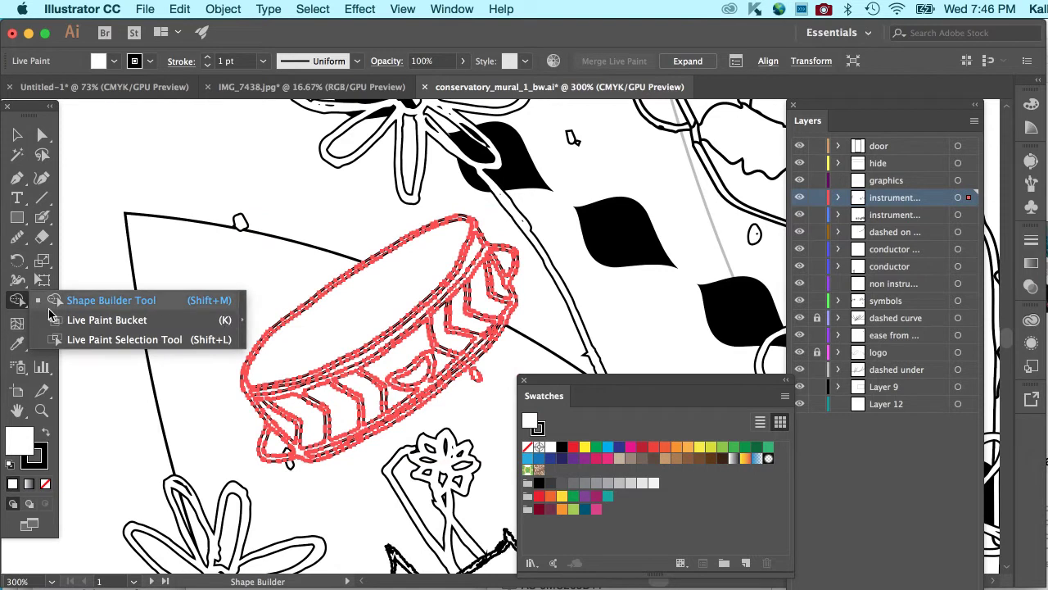
{"action": "left_click", "coordinate": [106, 339]}
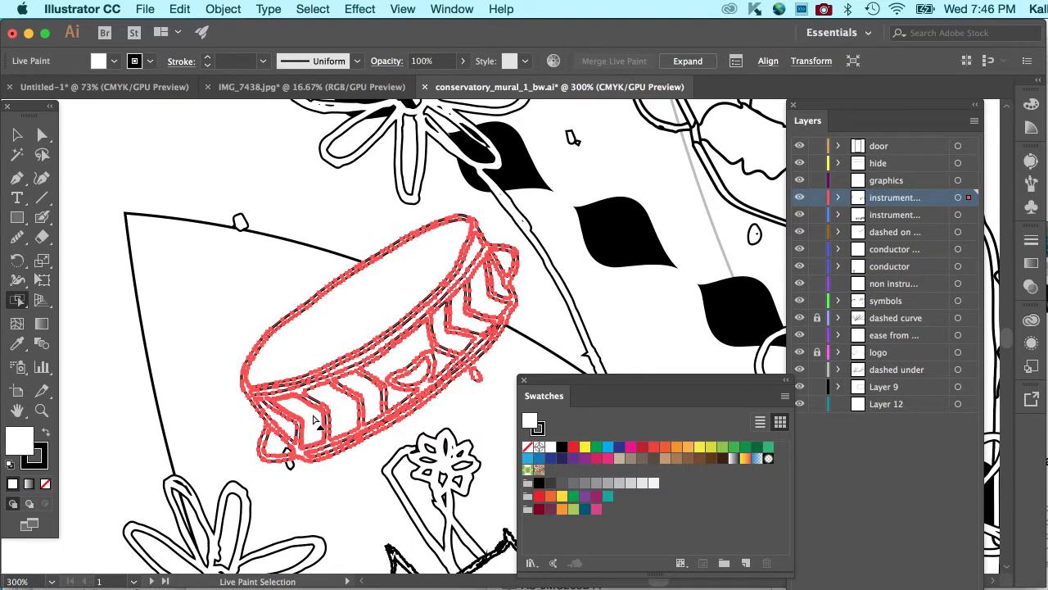
{"action": "left_click", "coordinate": [314, 420]}
{"action": "left_click", "coordinate": [335, 410], "text": "shift"}
{"action": "left_click", "coordinate": [357, 402], "text": "shift"}
{"action": "left_click", "coordinate": [374, 400], "text": "shift"}
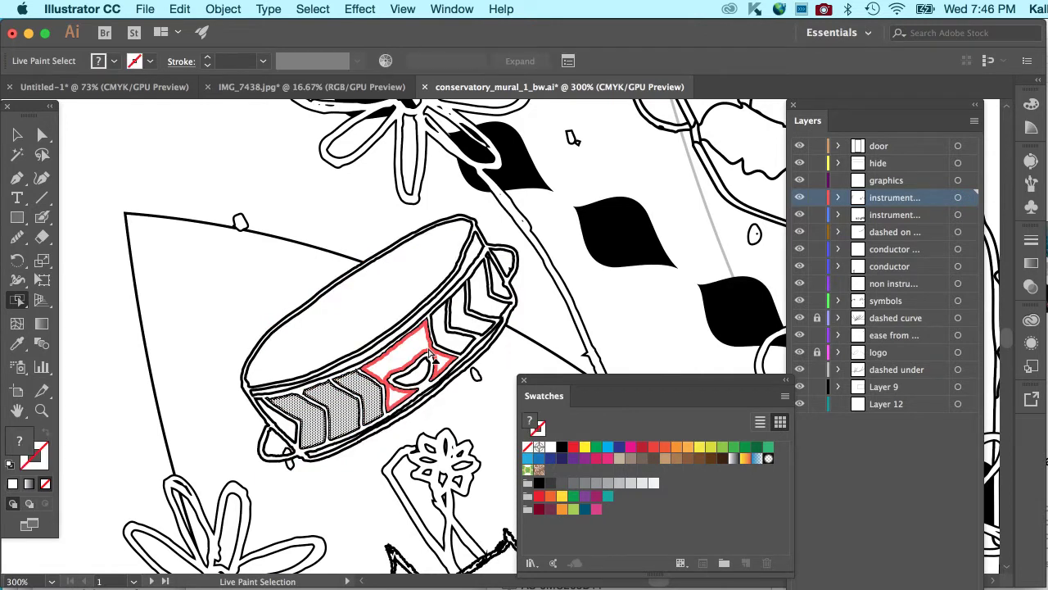
{"action": "left_click", "coordinate": [449, 331], "text": "shift"}
{"action": "left_click", "coordinate": [464, 326], "text": "shift"}
{"action": "left_click", "coordinate": [485, 294], "text": "shift"}
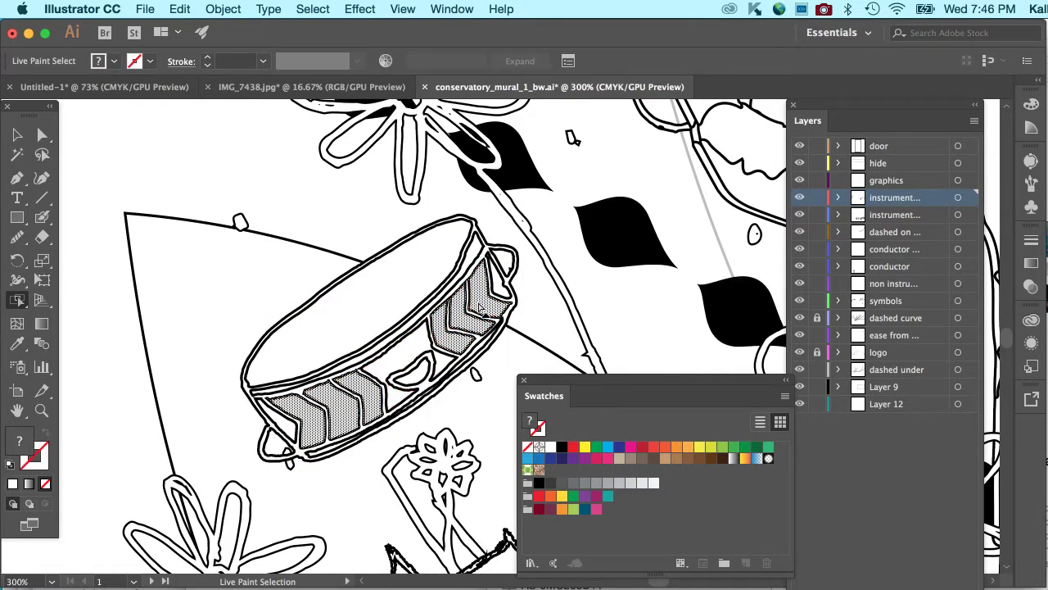
{"action": "left_click", "coordinate": [498, 272], "text": "shift"}
{"action": "left_click", "coordinate": [311, 423], "text": "shift"}
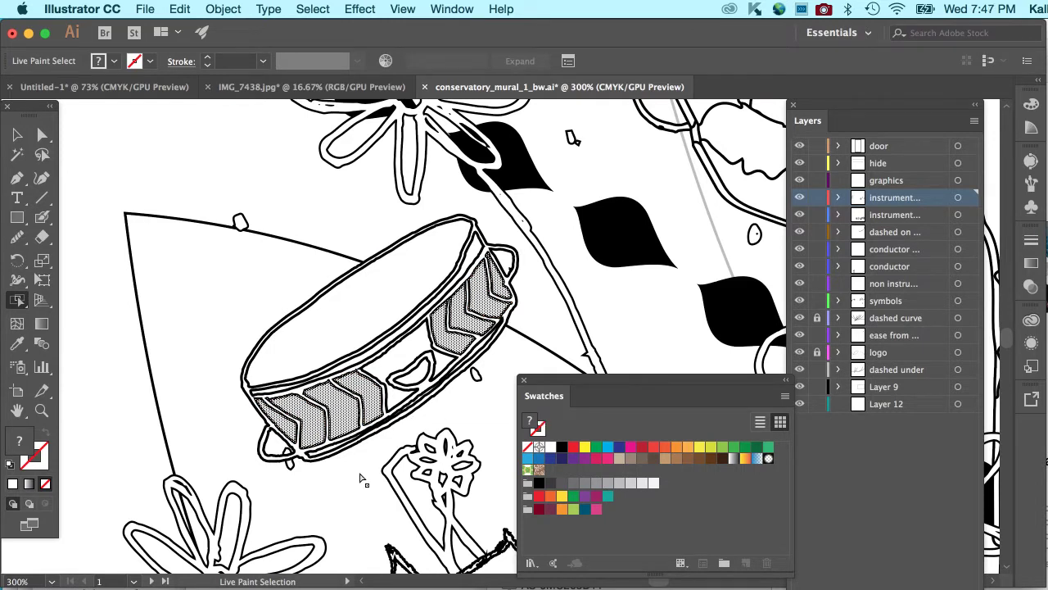
{"action": "left_click", "coordinate": [574, 498]}
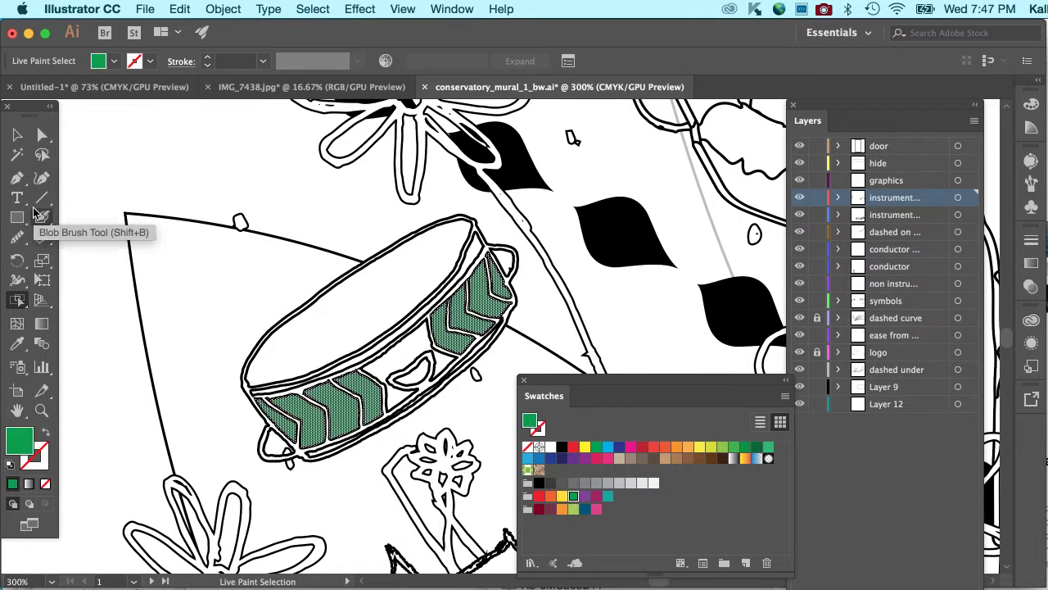
Fill the tambourine's drumhead and the middle panel of its side with yellow using the Live Paint Bucket.
{"action": "left_click_drag", "start_coordinate": [17, 300], "coordinate": [71, 328]}
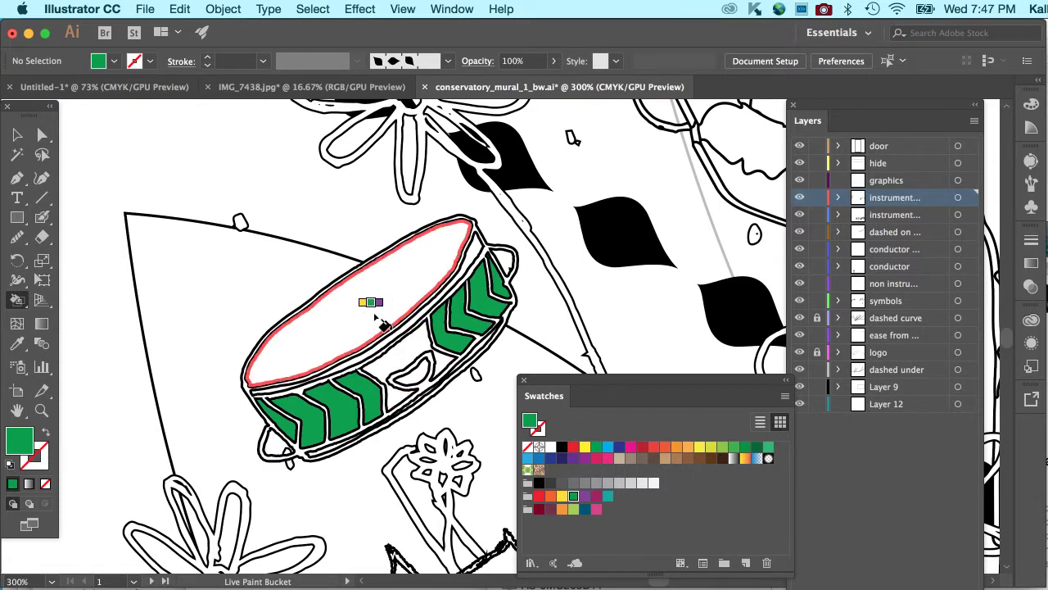
{"action": "key", "text": "Right"}
{"action": "key", "text": "Right"}
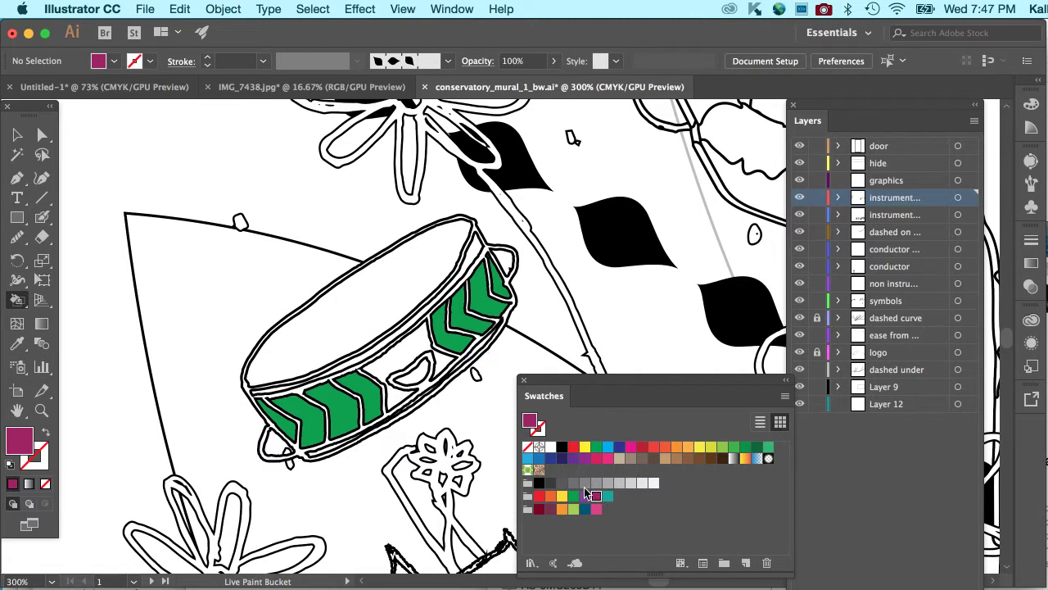
{"action": "key", "text": "Left"}
{"action": "key", "text": "Left"}
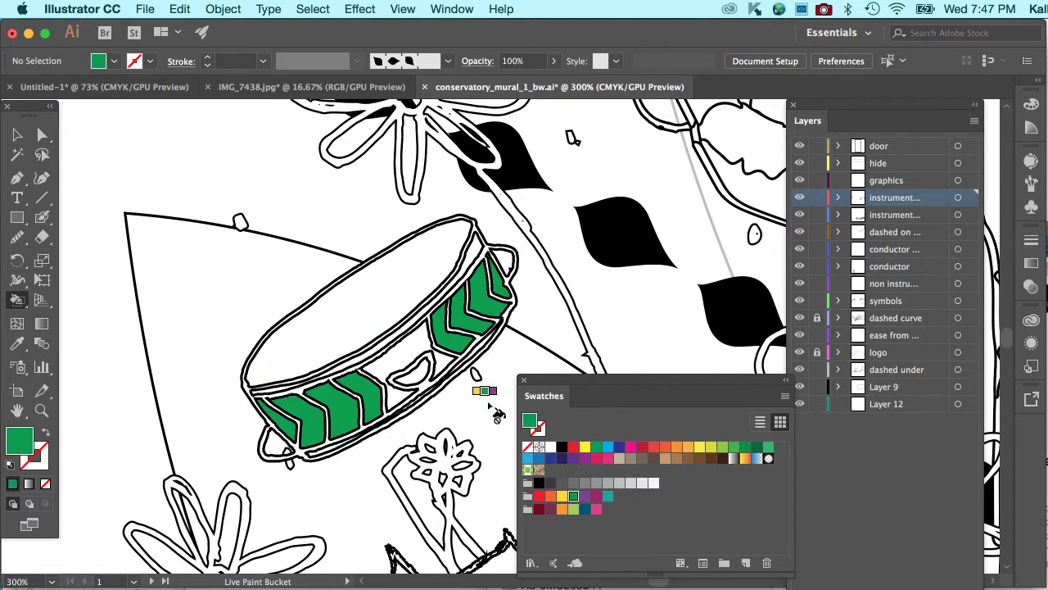
{"action": "key", "text": "Up"}
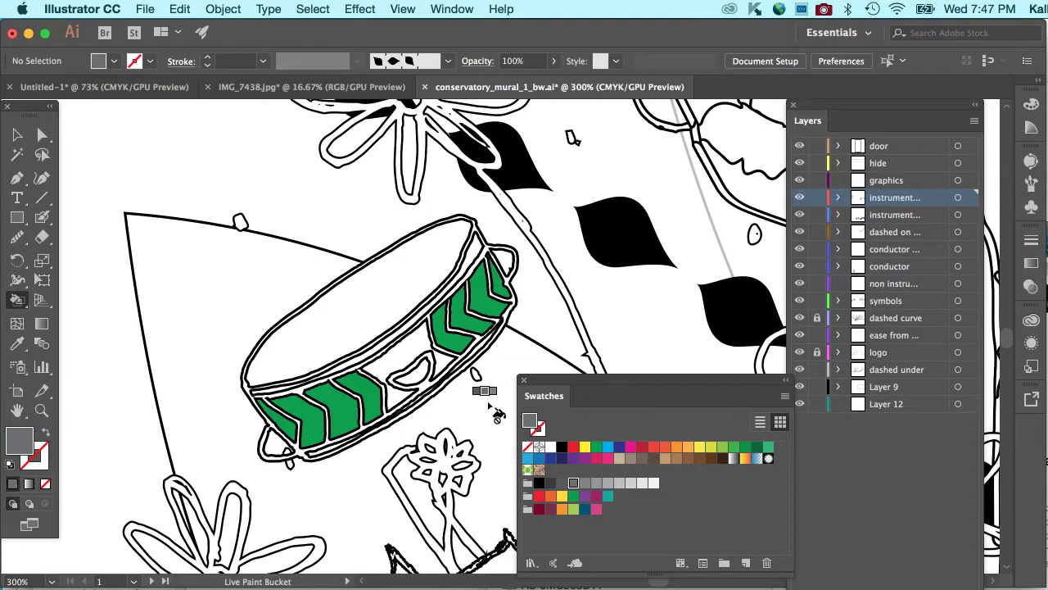
{"action": "key", "text": "Down"}
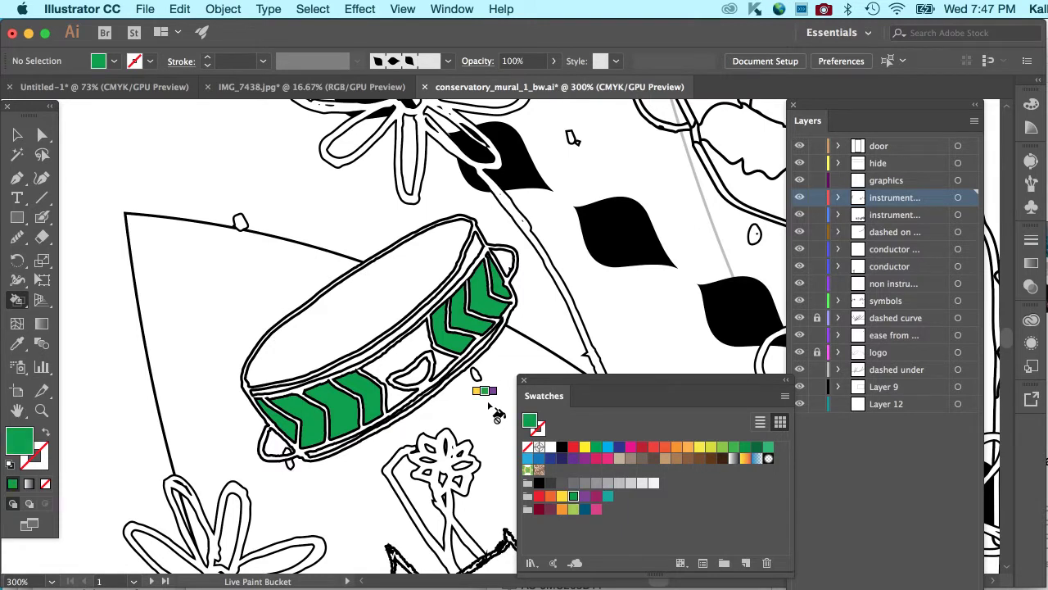
{"action": "key", "text": "Right"}
{"action": "key", "text": "Left"}
{"action": "key", "text": "Left"}
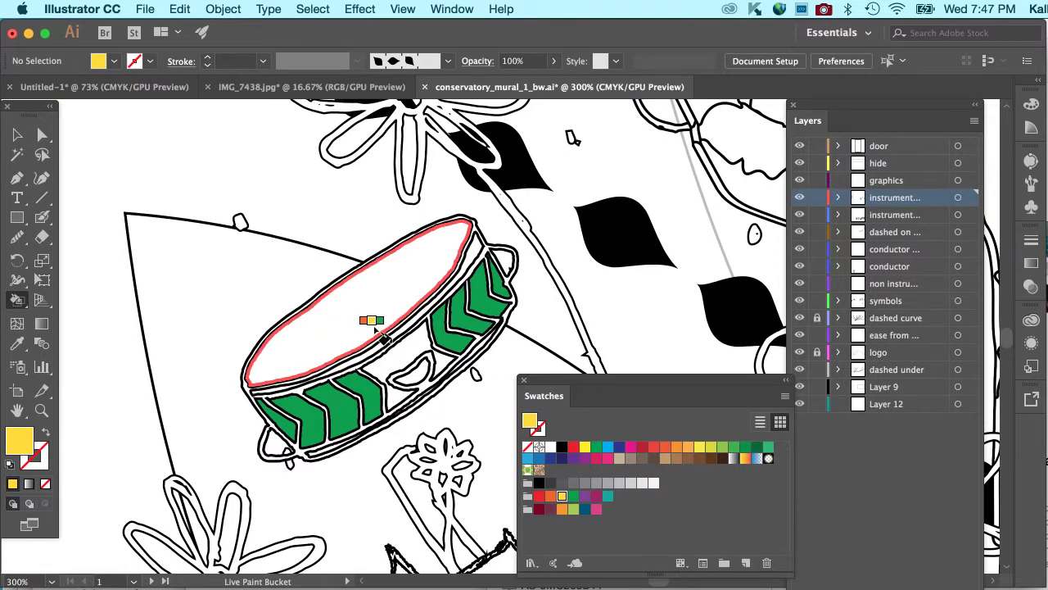
{"action": "left_click", "coordinate": [369, 315]}
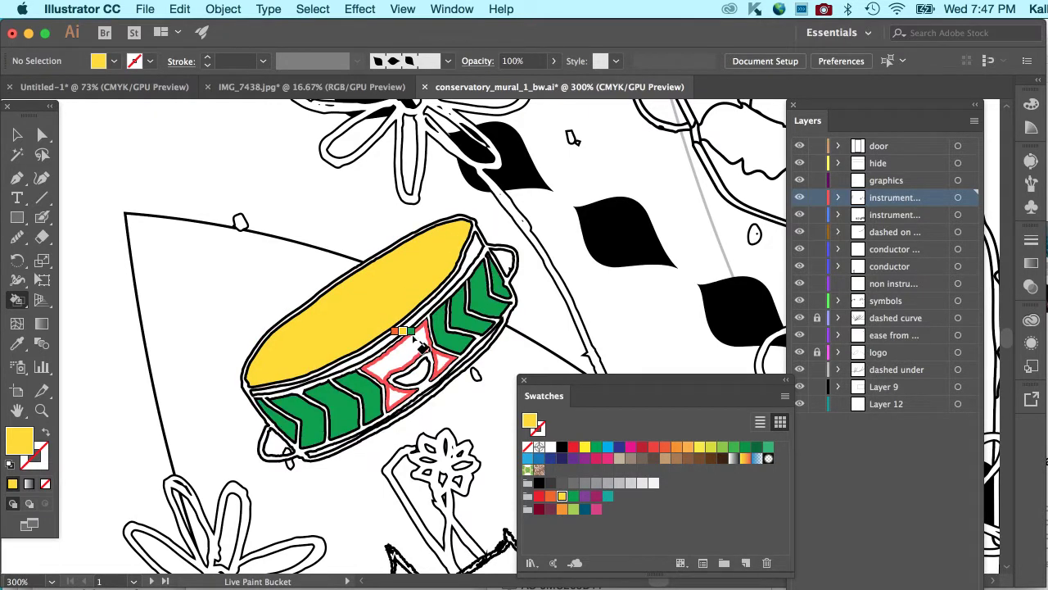
{"action": "left_click", "coordinate": [413, 342]}
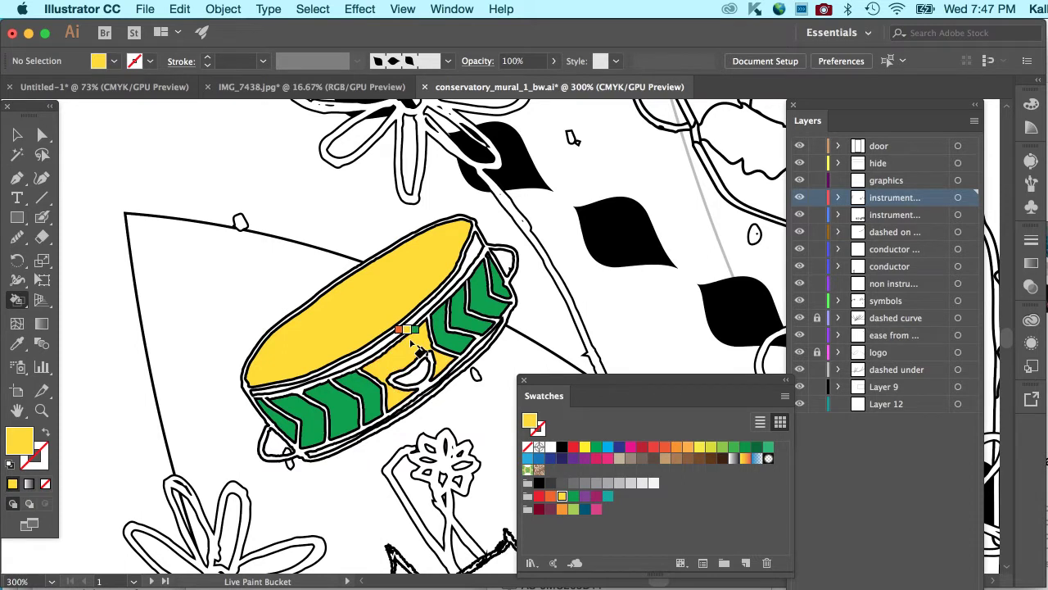
Fill the thin rim band below the drumhead with light green and select the painted tambourine group.
{"action": "key", "text": "Right"}
{"action": "key", "text": "Down"}
{"action": "left_click", "coordinate": [473, 250]}
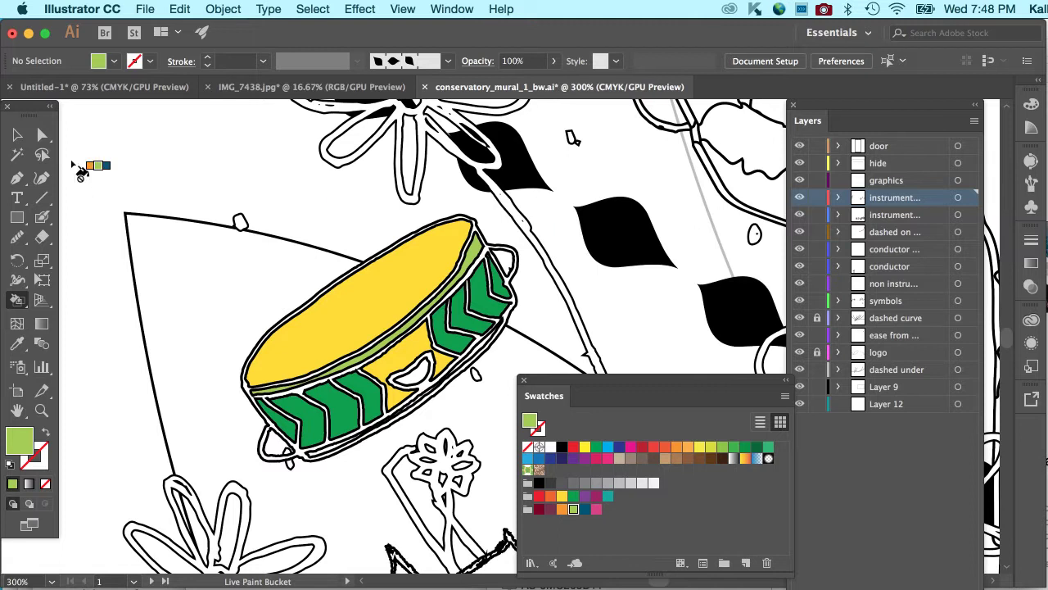
{"action": "left_click", "coordinate": [15, 132]}
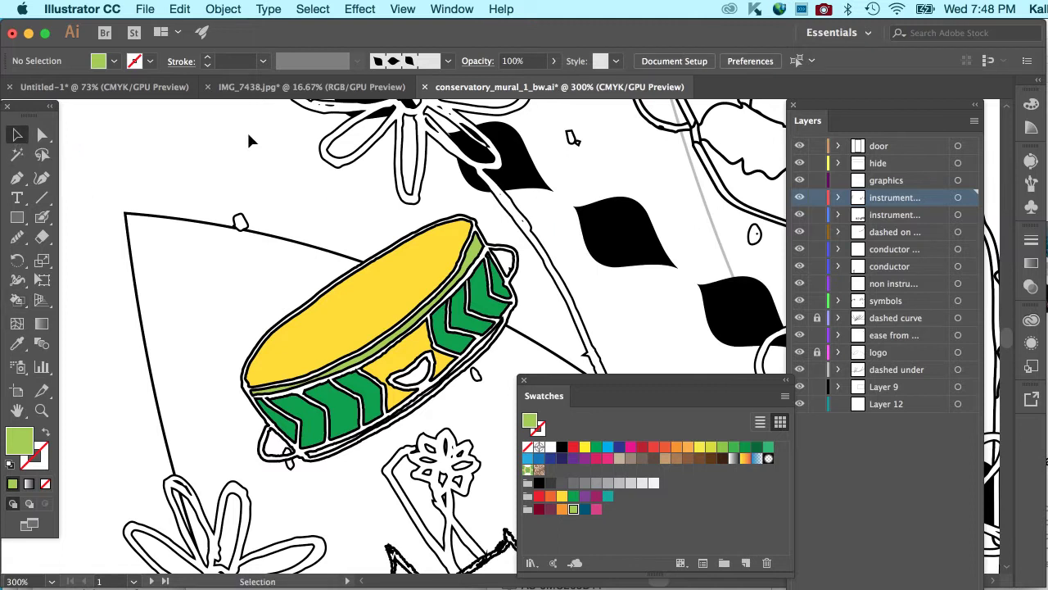
{"action": "left_click", "coordinate": [407, 279]}
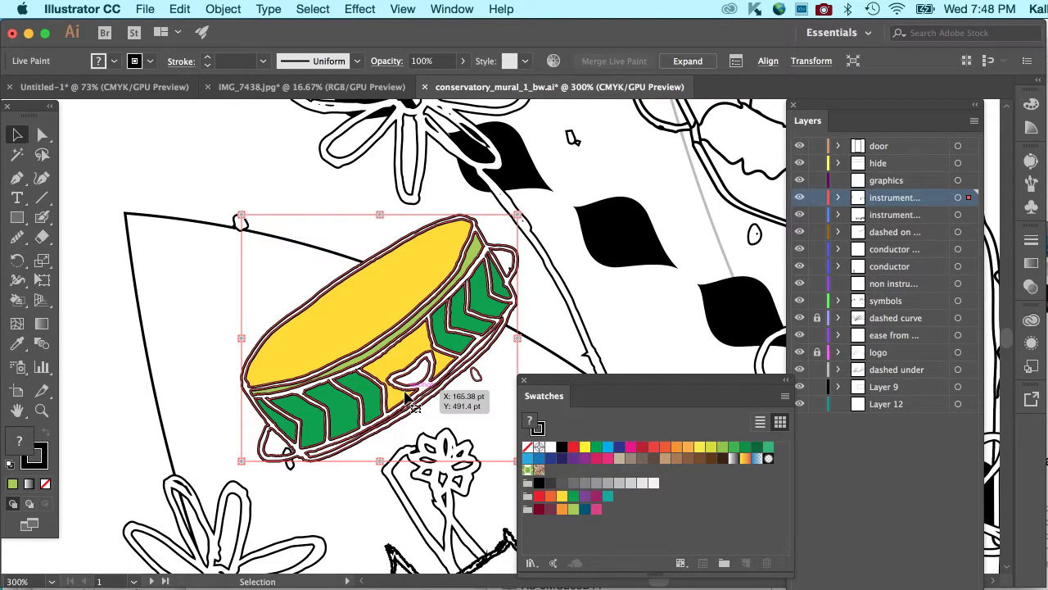
Convert the flower compound path below the tambourine into a Live Paint group.
{"action": "scroll", "coordinate": [407, 397], "scroll_direction": "down", "scroll_amount": 5}
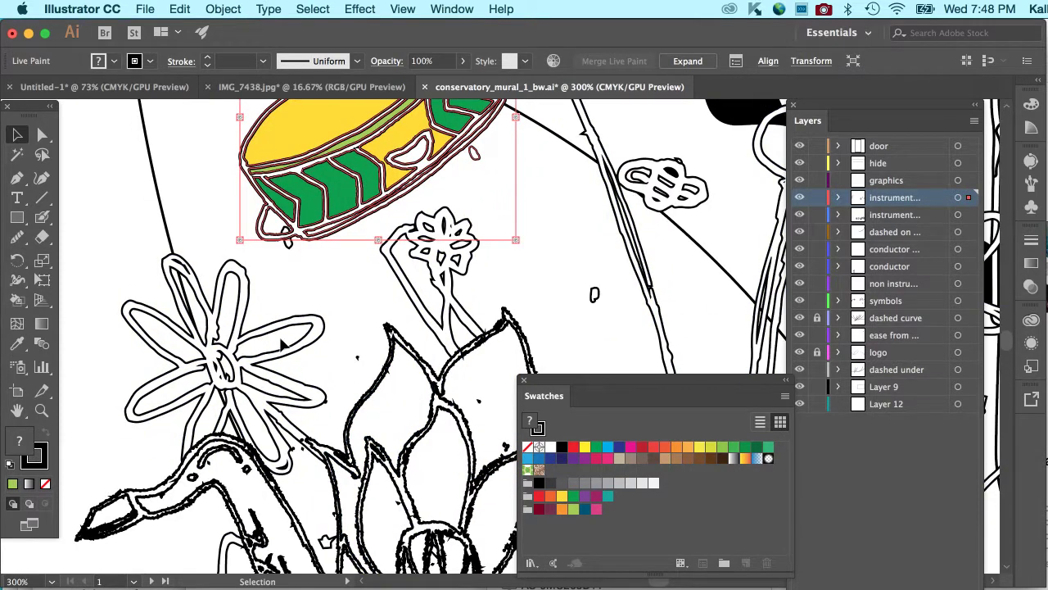
{"action": "left_click", "coordinate": [288, 336]}
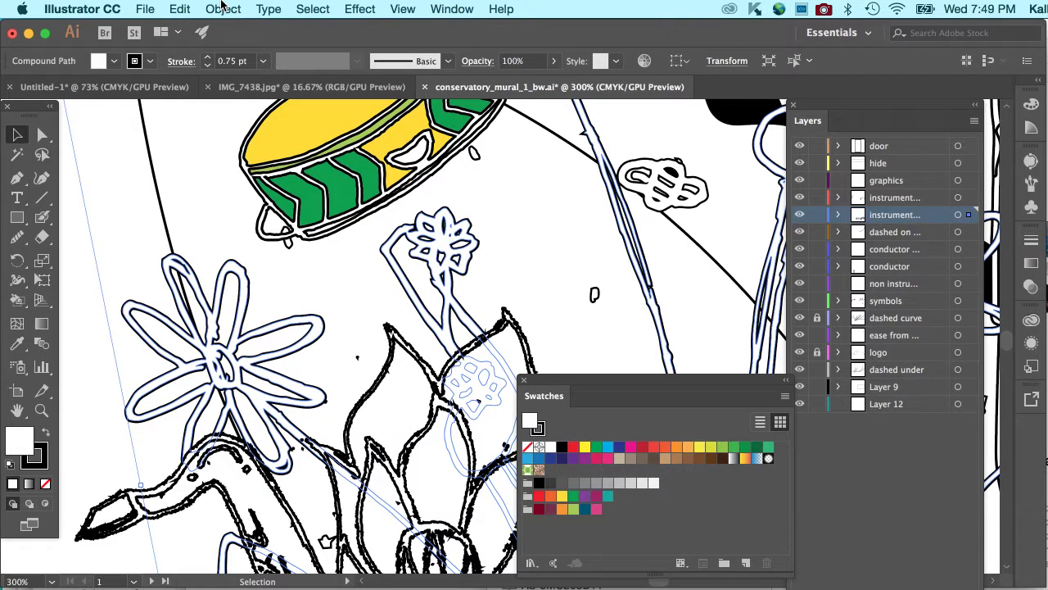
{"action": "left_click", "coordinate": [222, 8]}
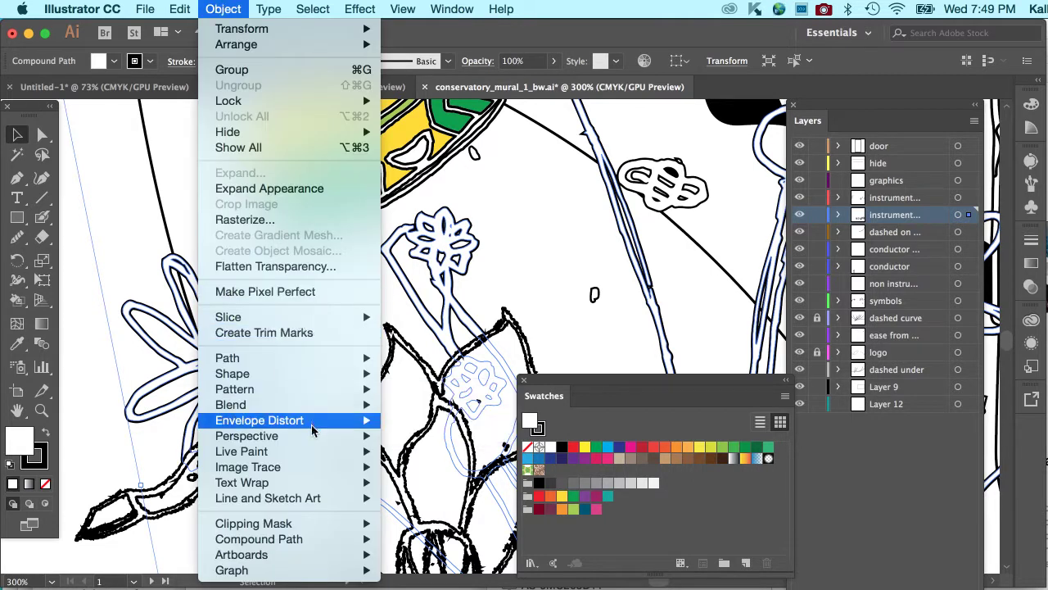
{"action": "mouse_move", "coordinate": [310, 453]}
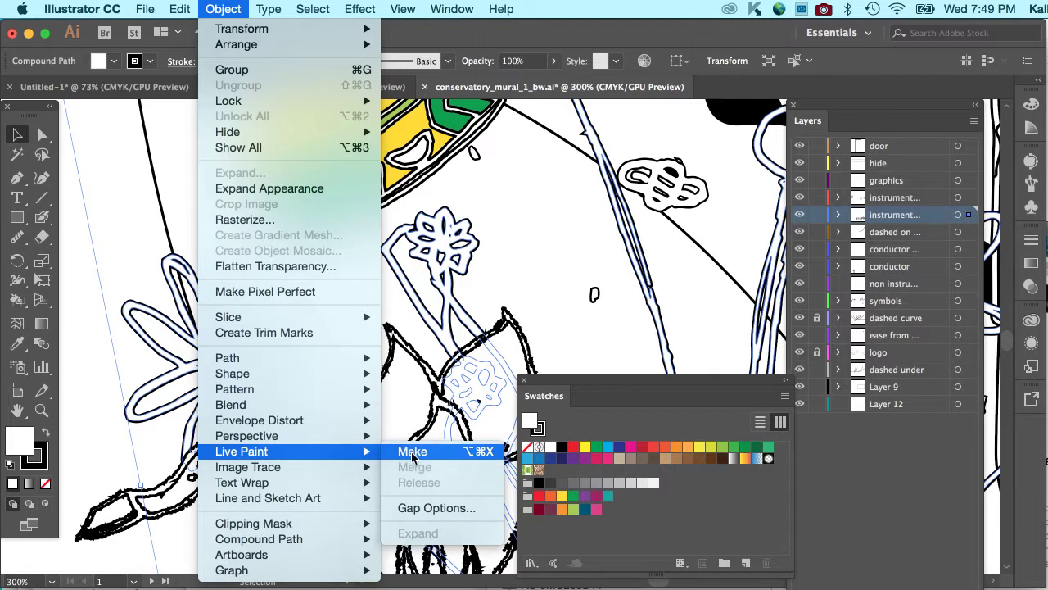
{"action": "left_click", "coordinate": [411, 452]}
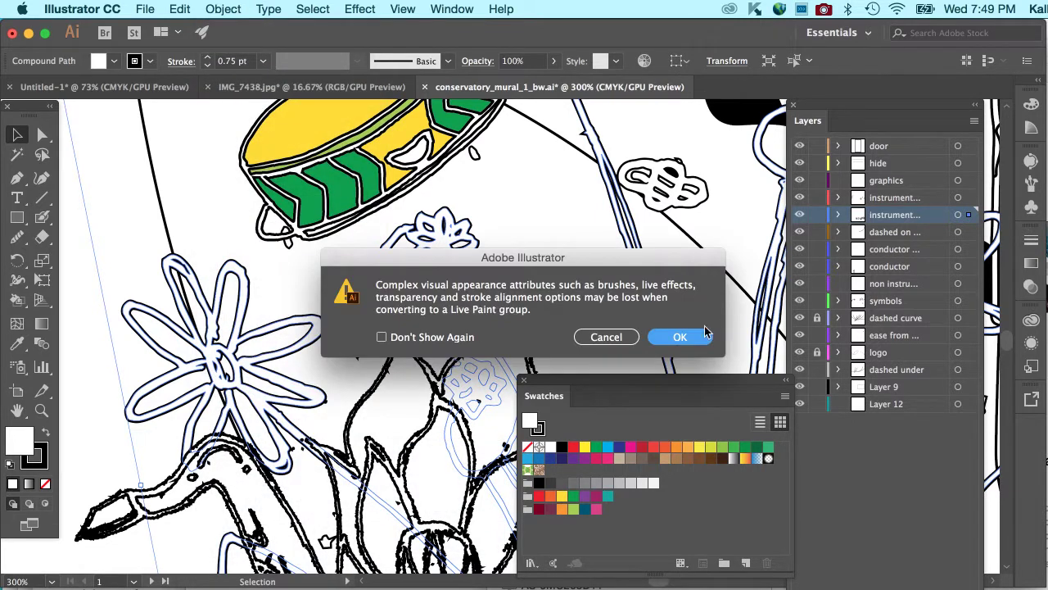
{"action": "left_click", "coordinate": [687, 341]}
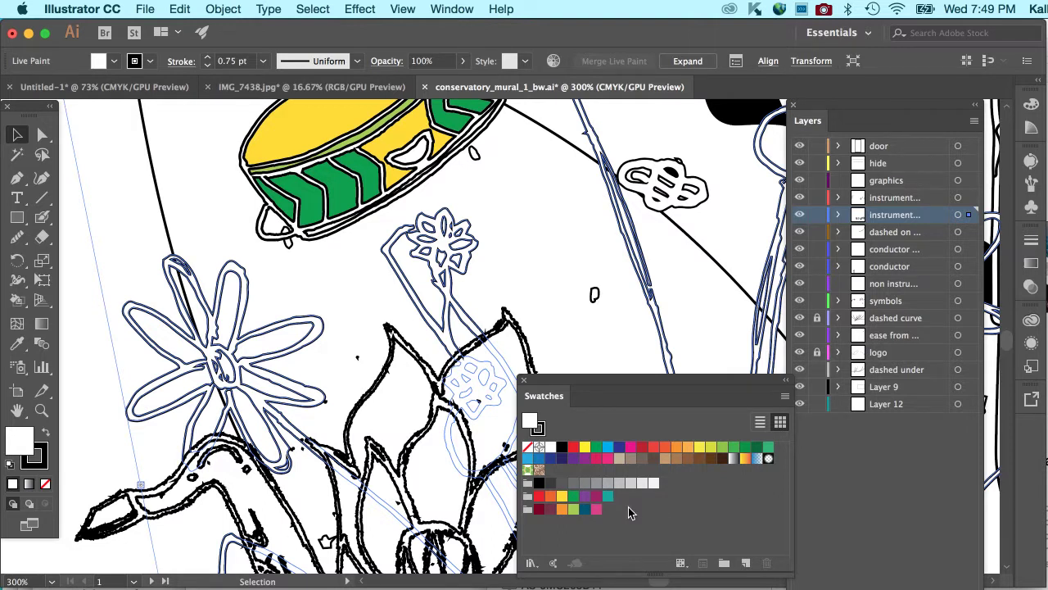
View the anchor points of the flower's Live Paint group with Direct Selection and return to the Selection tool.
{"action": "key", "text": "a"}
{"action": "key", "text": "super+a"}
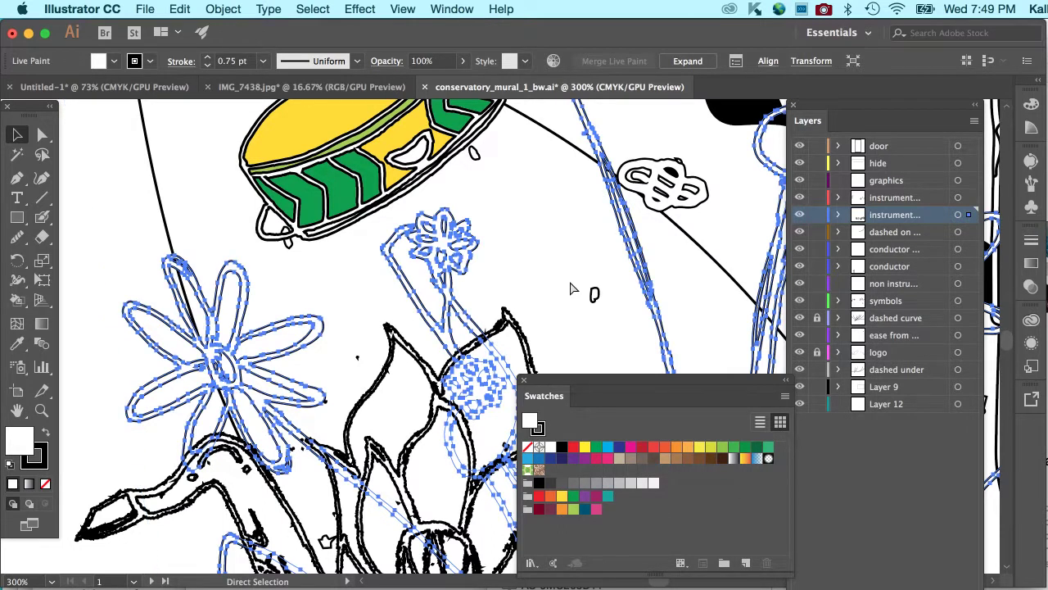
{"action": "key", "text": "v"}
{"action": "key", "text": "shift+super+a"}
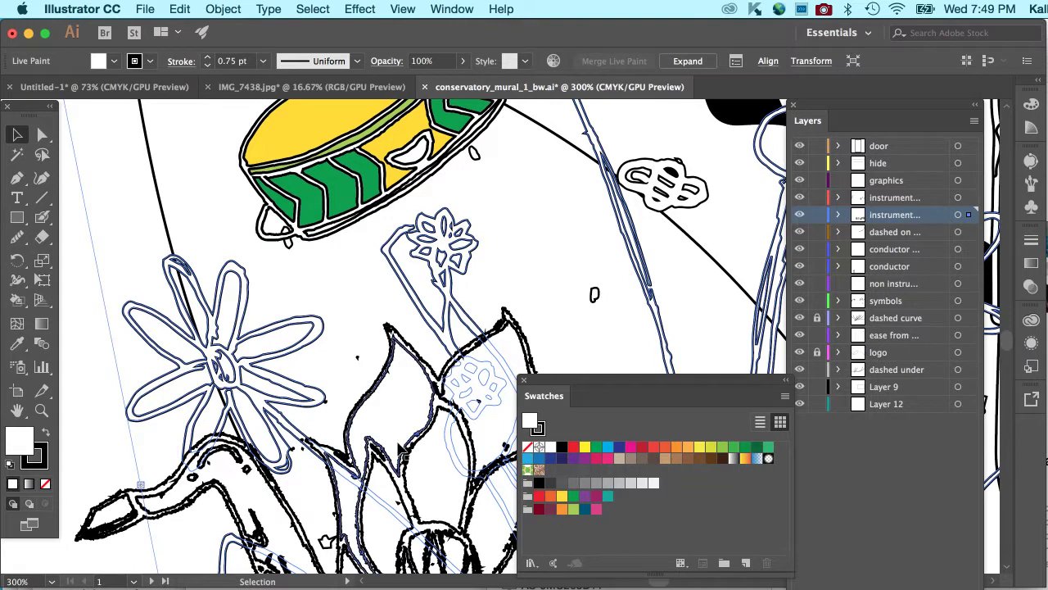